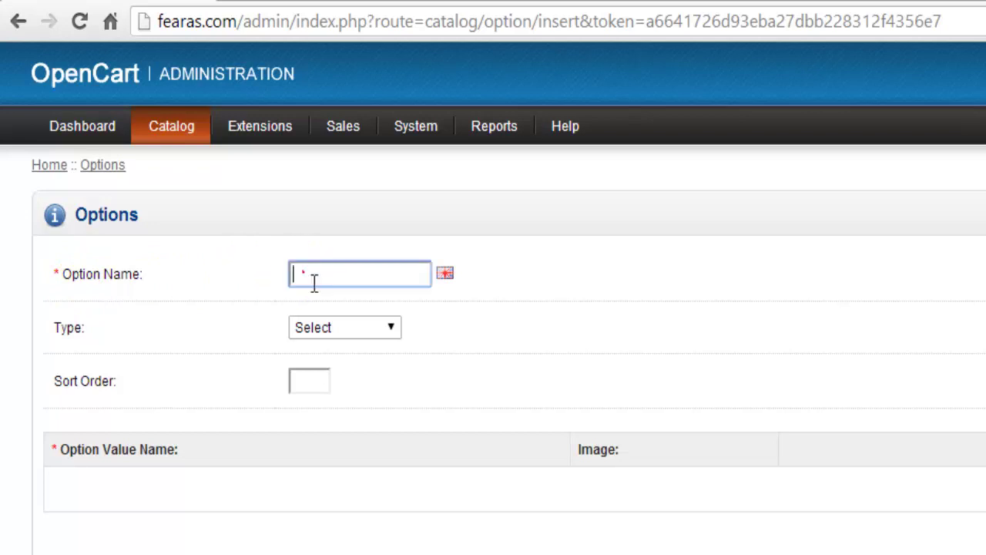
# Name the new option Size and open its list of input types
pyautogui.write('S')
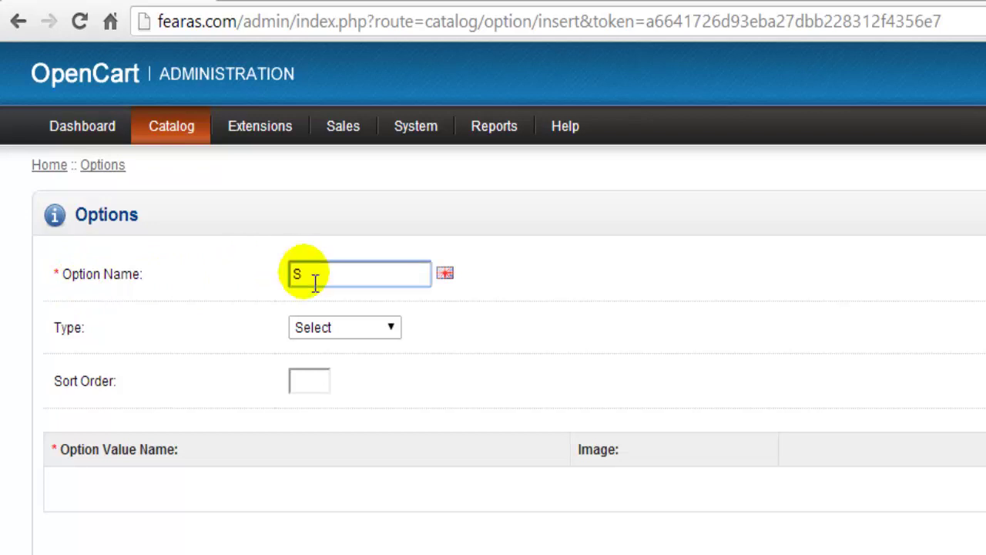
pyautogui.write('ize')
pyautogui.click(390, 328)
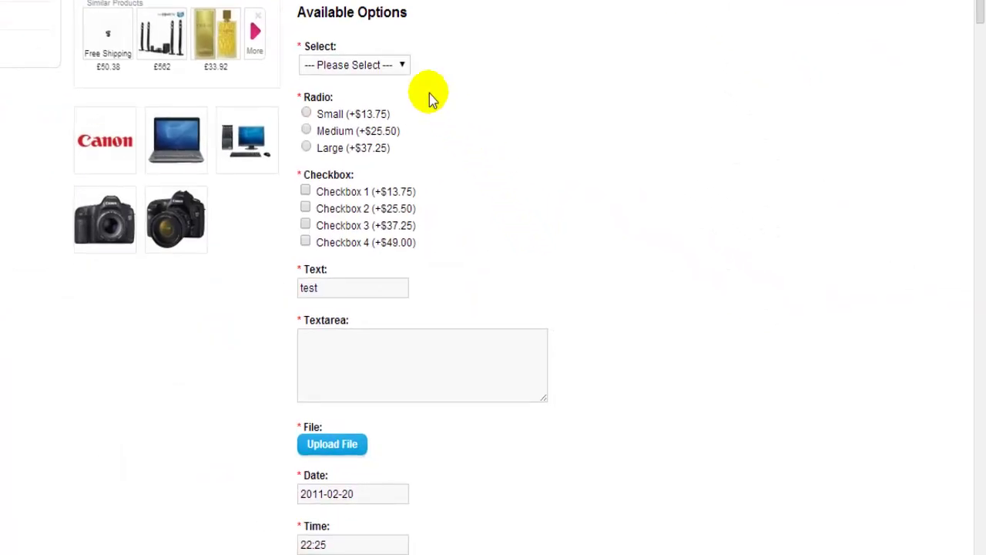
# Switch to the storefront product page and view the choices offered by the Select option
pyautogui.click(402, 66)
pyautogui.click(402, 68)
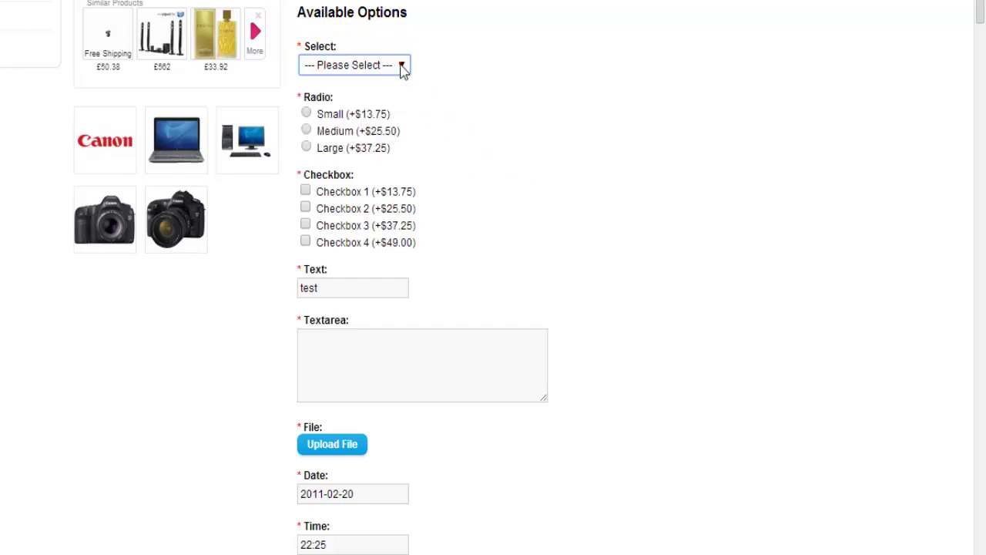
pyautogui.click(401, 66)
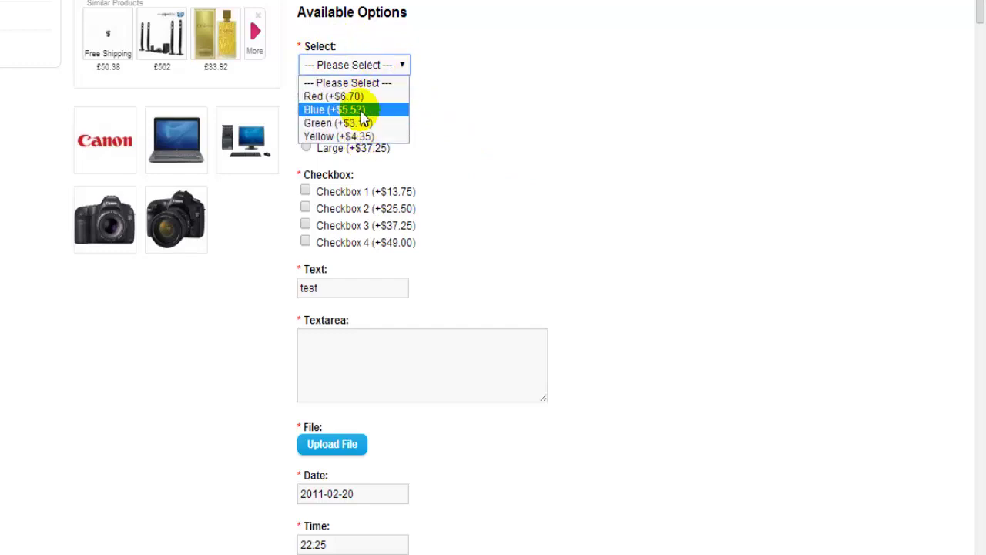
pyautogui.click(453, 68)
# Choose the Small radio option and tick Checkbox 1, Checkbox 2 and Checkbox 3 in the product's available options
pyautogui.click(307, 114)
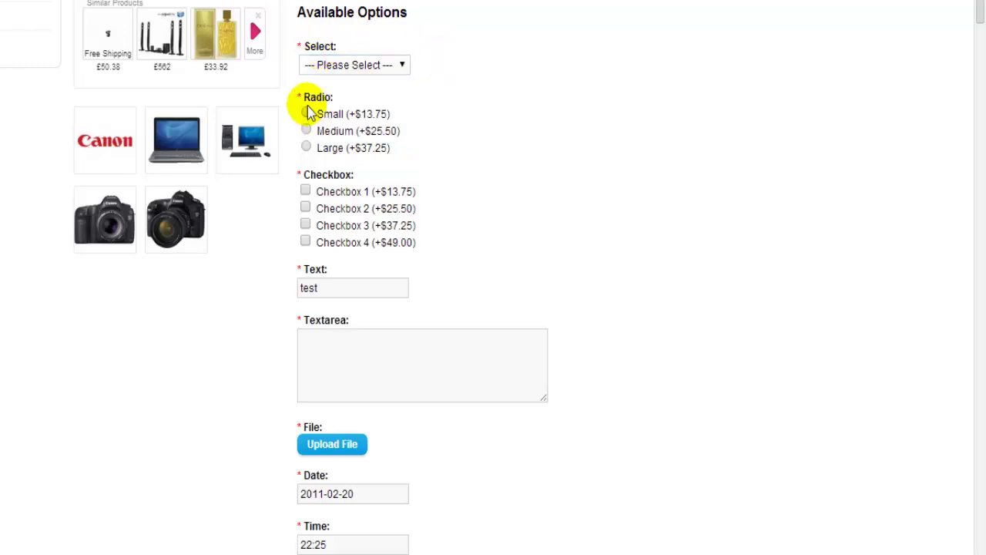
pyautogui.moveTo(306, 114)
pyautogui.mouseDown()
pyautogui.moveTo(308, 149)
pyautogui.moveTo(308, 114)
pyautogui.mouseUp()
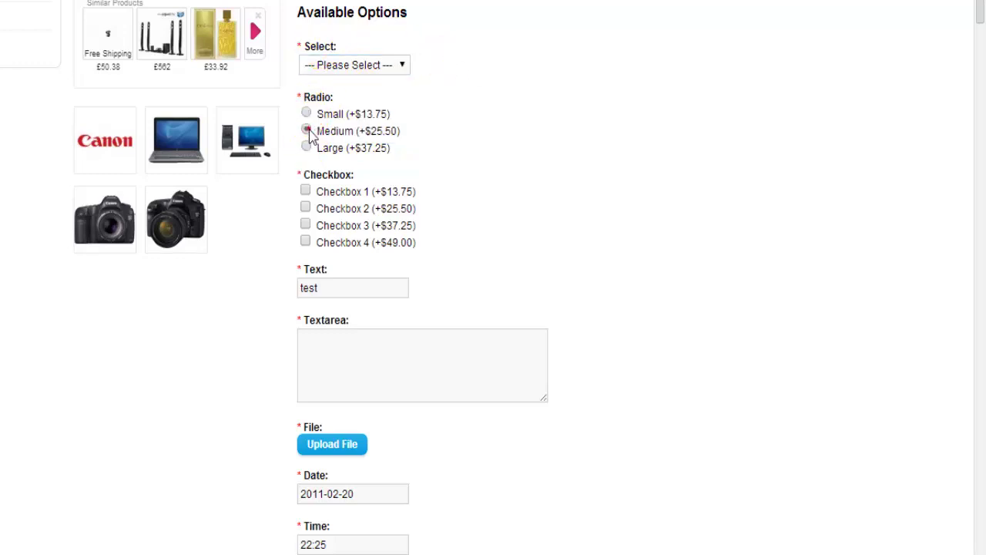
pyautogui.click(305, 191)
pyautogui.click(305, 208)
pyautogui.click(305, 225)
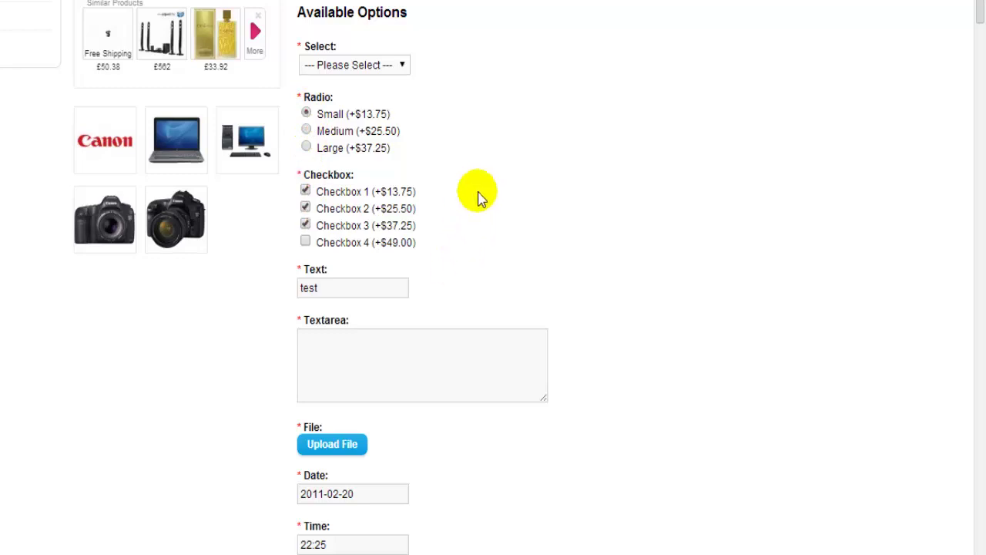
# Examine how the Text, Textarea and Date options behave on the product page, including the date picker
pyautogui.click(321, 288)
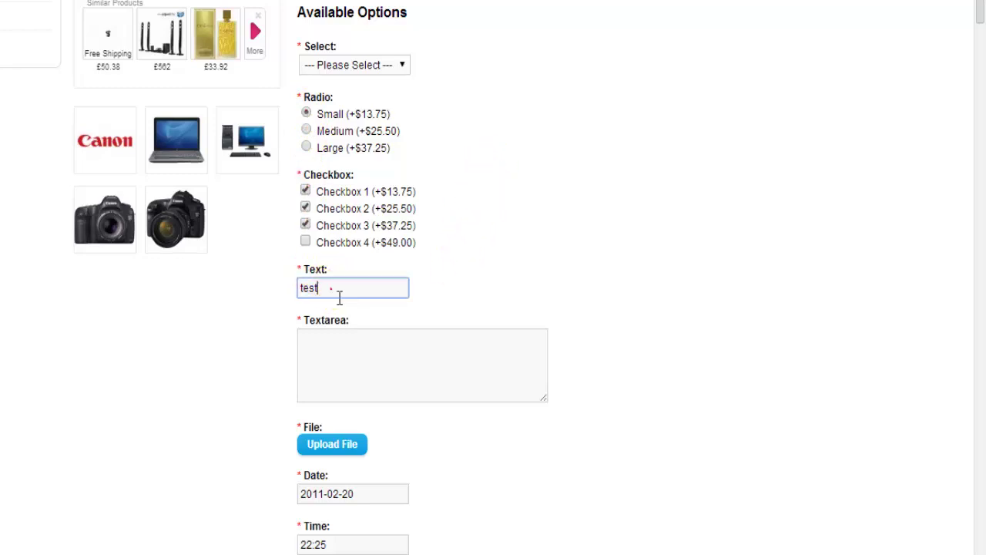
pyautogui.doubleClick(330, 287)
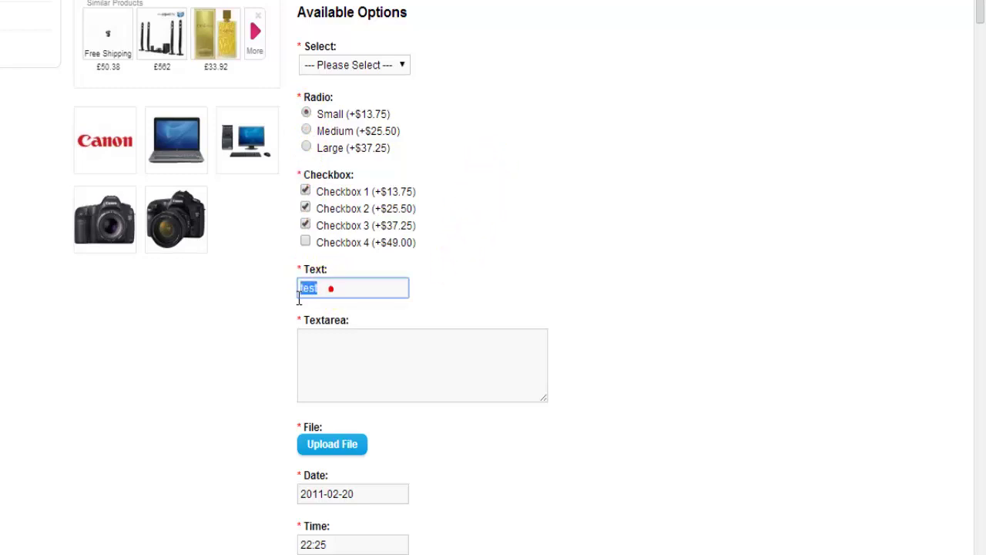
pyautogui.click(353, 295)
pyautogui.click(333, 348)
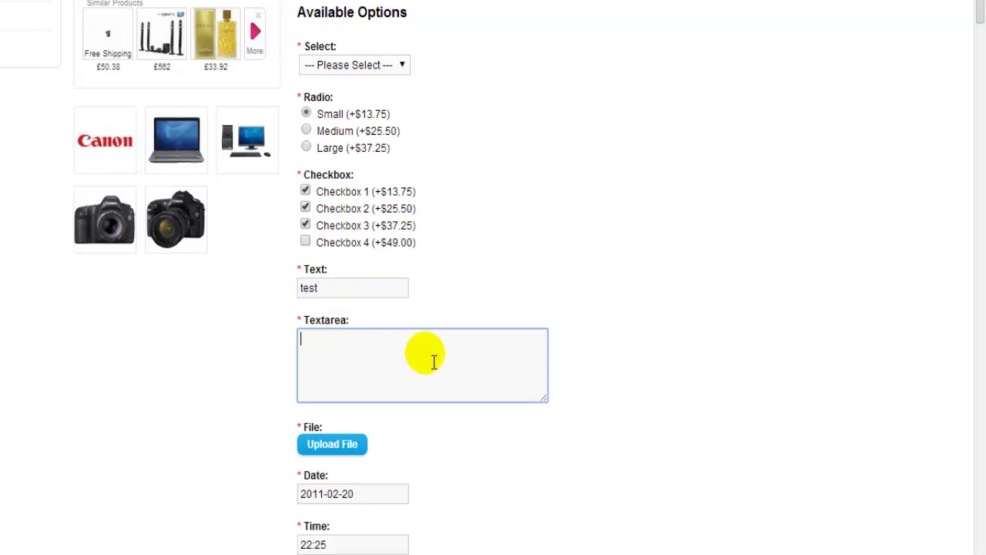
pyautogui.scroll(-2, 434, 362)
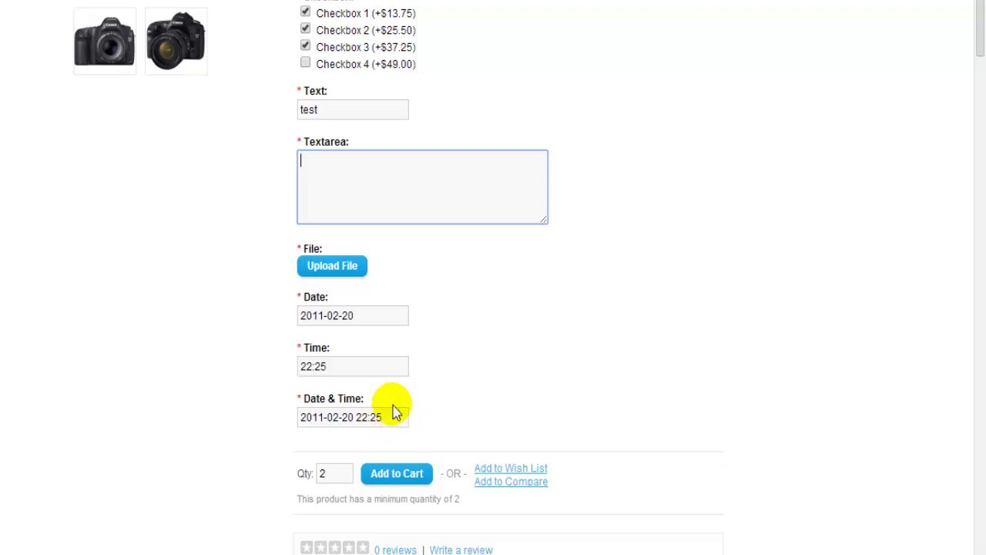
pyautogui.click(378, 316)
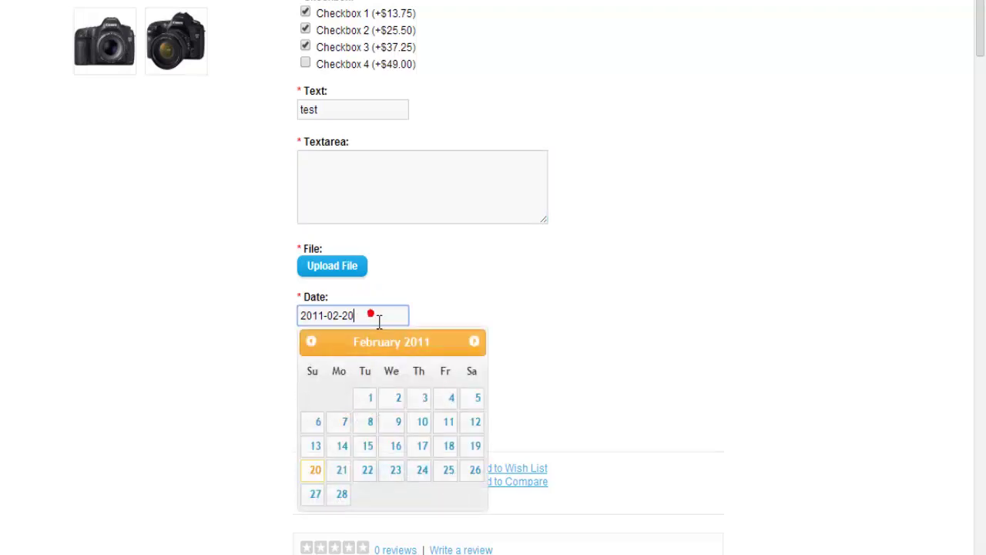
pyautogui.click(501, 312)
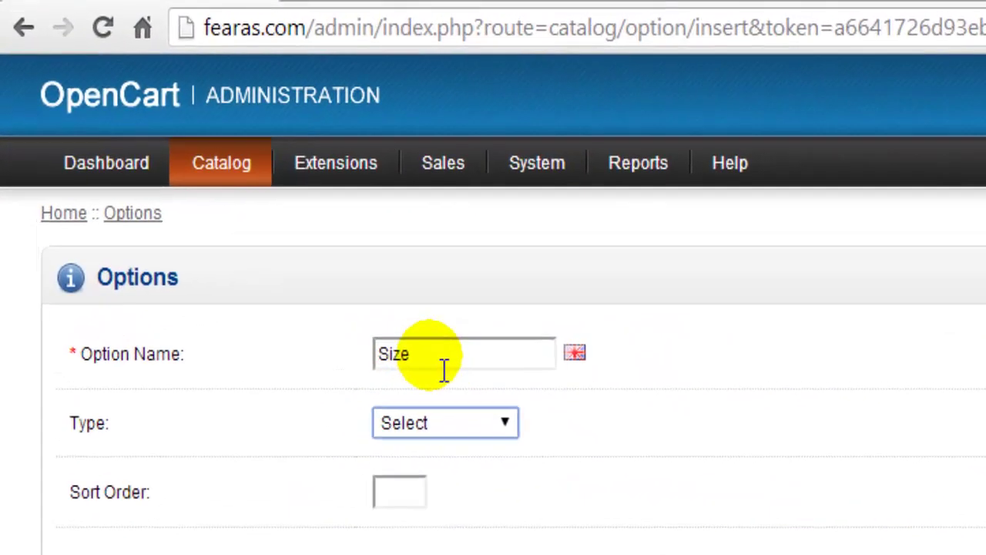
# Back in the admin option form, keep the Size option's type as Select and set its sort order to 1
pyautogui.moveTo(359, 295); pyautogui.dragTo(314, 308)
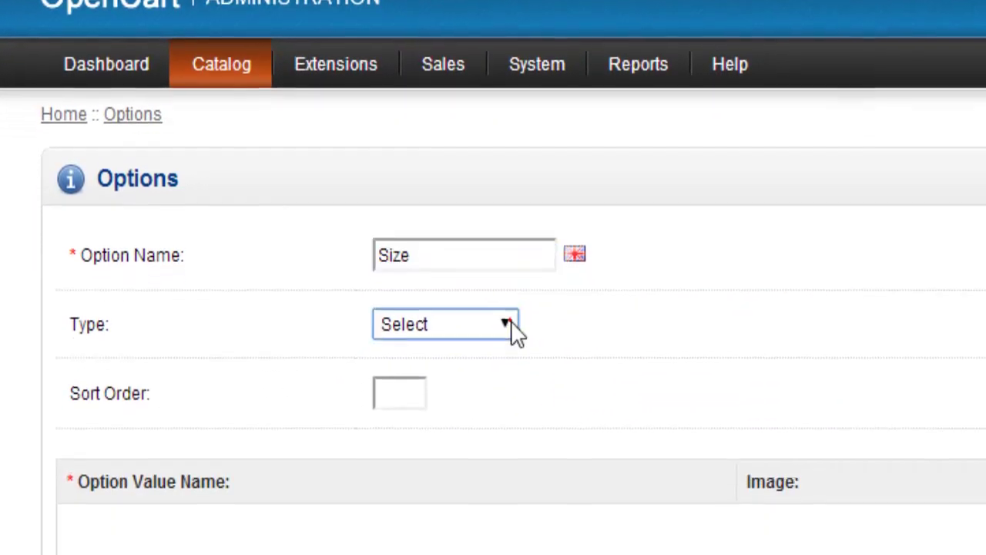
pyautogui.click(509, 425)
pyautogui.click(437, 244)
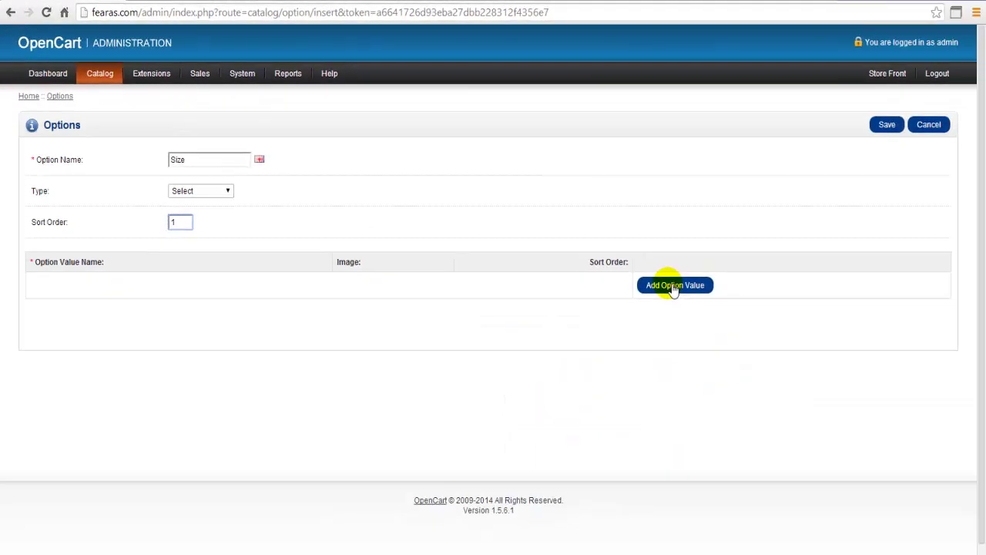
# Add an option value named "Small - 38-40" to the Size option
pyautogui.click(717, 409)
pyautogui.click(175, 227)
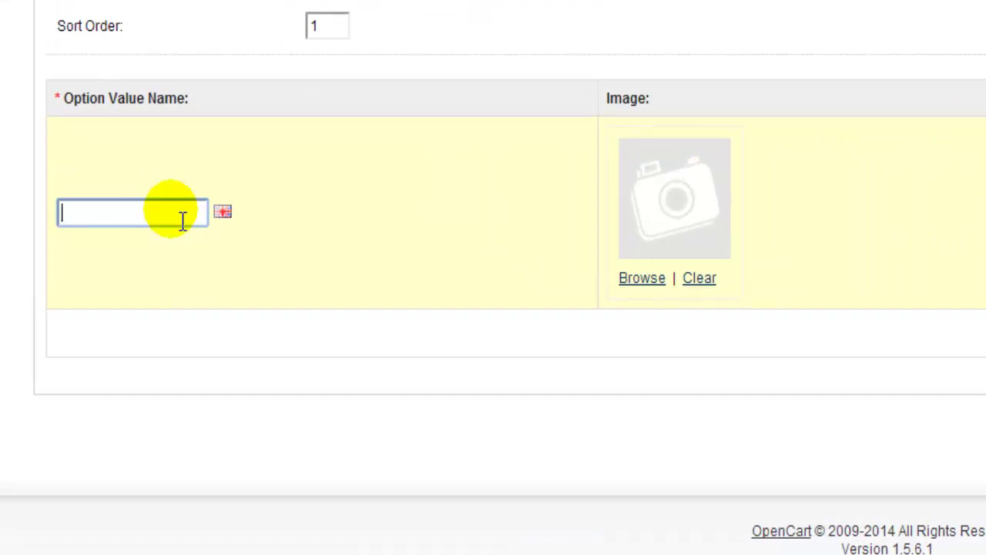
pyautogui.write('Small - 38-40')
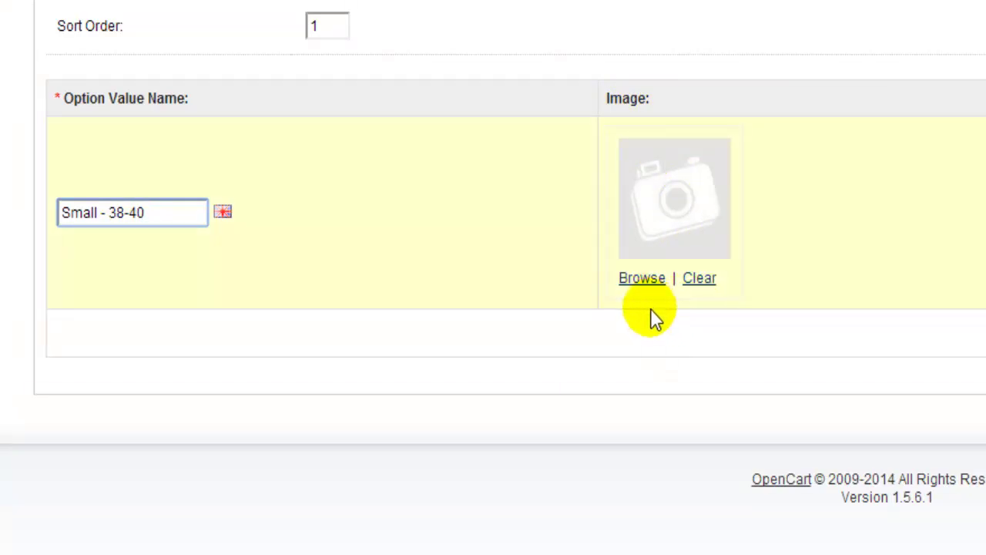
# Assign logo.png as the Small option value's image and set that value's sort order to 1
pyautogui.click(647, 280)
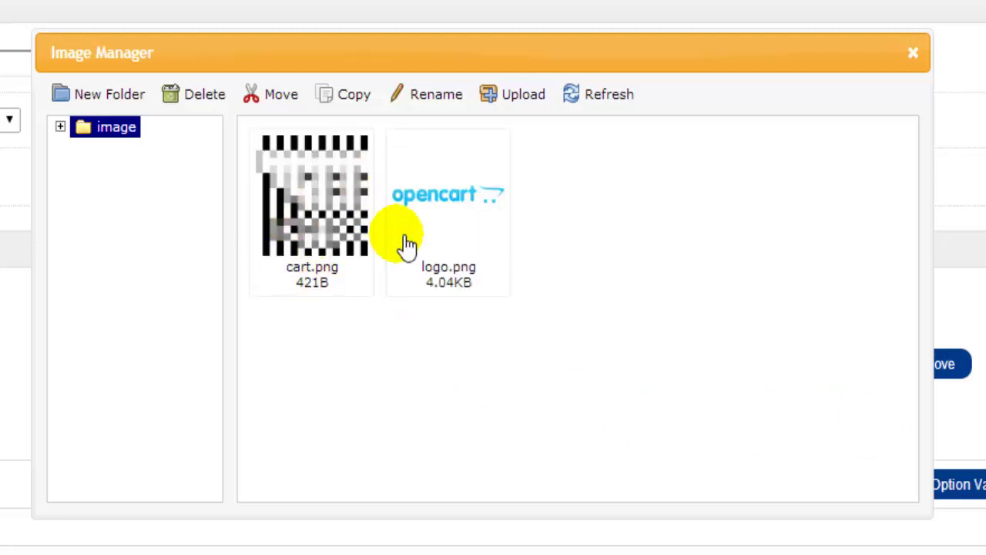
pyautogui.click(455, 213)
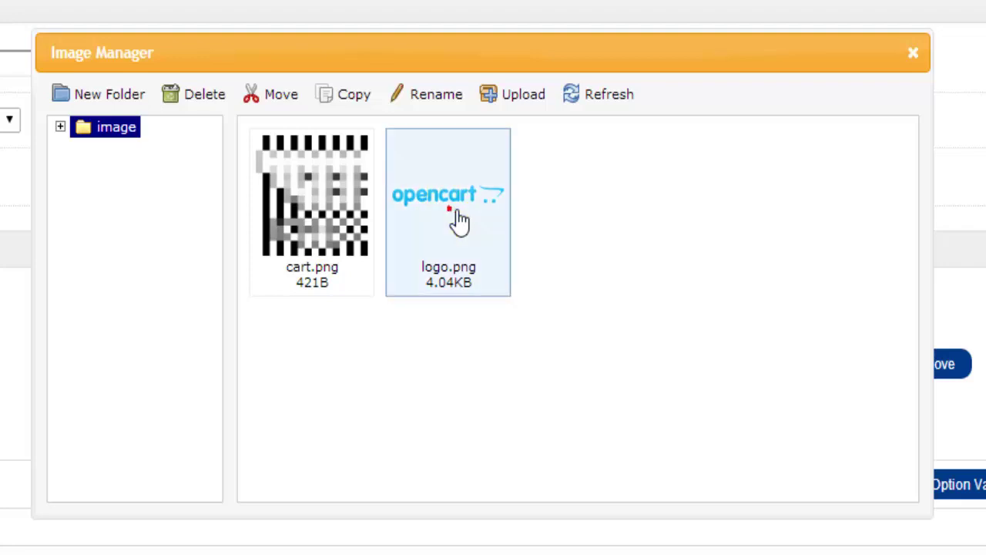
pyautogui.doubleClick(460, 221)
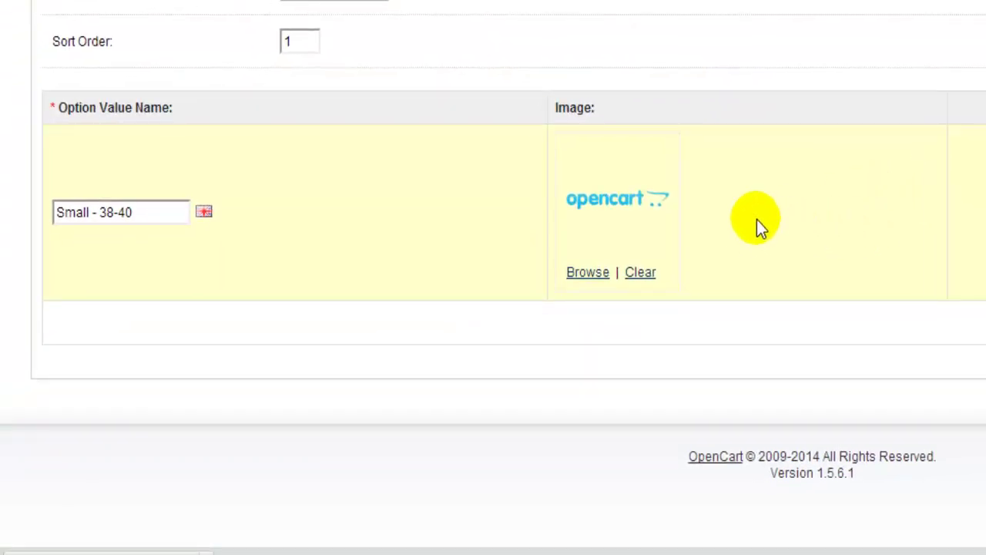
pyautogui.moveTo(815, 224)
pyautogui.mouseDown()
pyautogui.moveTo(840, 233)
pyautogui.moveTo(858, 221)
pyautogui.mouseUp()
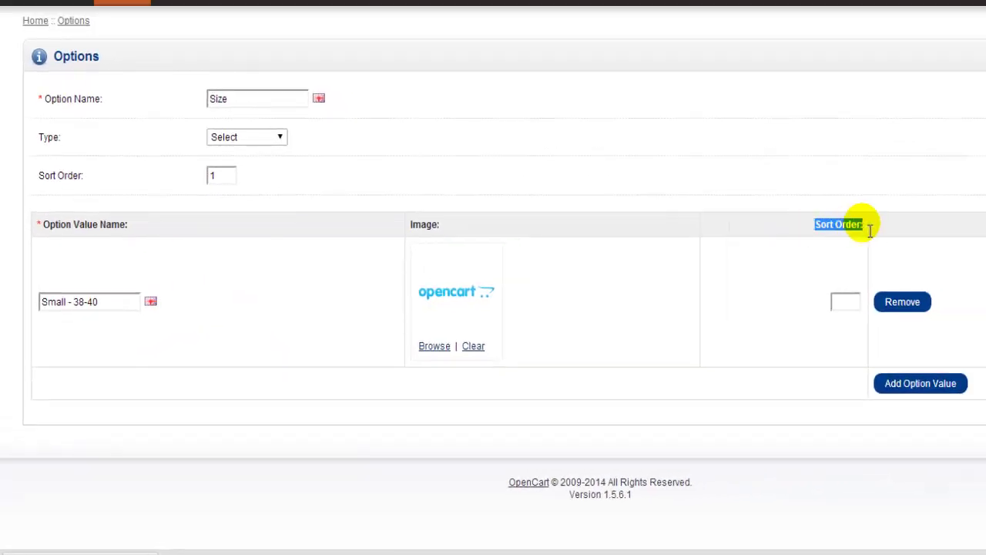
pyautogui.click(845, 301)
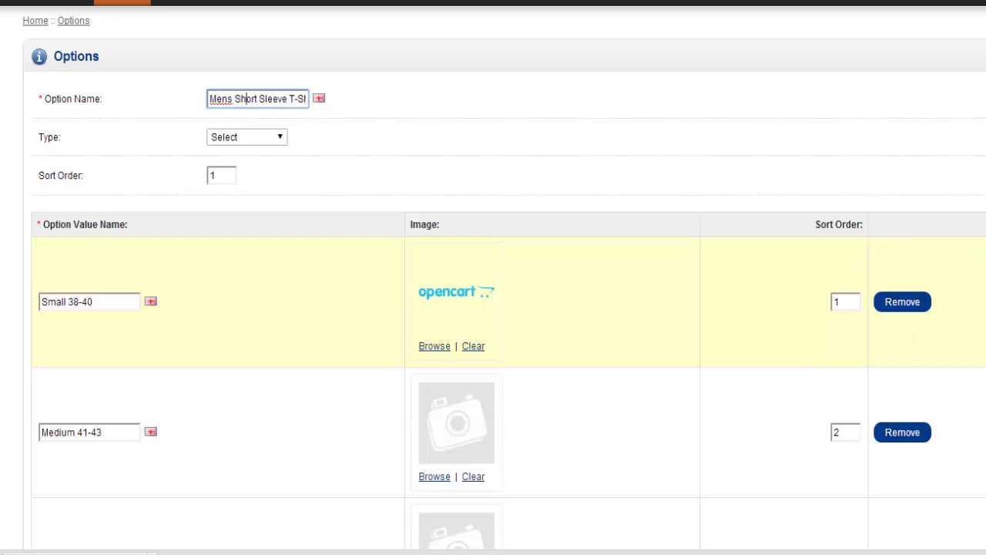
# Read through the option name field to the end of its text
pyautogui.press('Right')
pyautogui.press('Right')
pyautogui.press('Right')
pyautogui.press('Right')
pyautogui.press('Right')
pyautogui.press('Right')
pyautogui.press('Right')
pyautogui.press('Right')
pyautogui.press('Right')
pyautogui.press('Right')
pyautogui.press('Right')
pyautogui.press('Right')
pyautogui.press('Right')
pyautogui.press('Right')
pyautogui.press('Right')
pyautogui.press('Right')
pyautogui.press('Right')
pyautogui.press('Right')
pyautogui.press('Right')
pyautogui.press('Right')
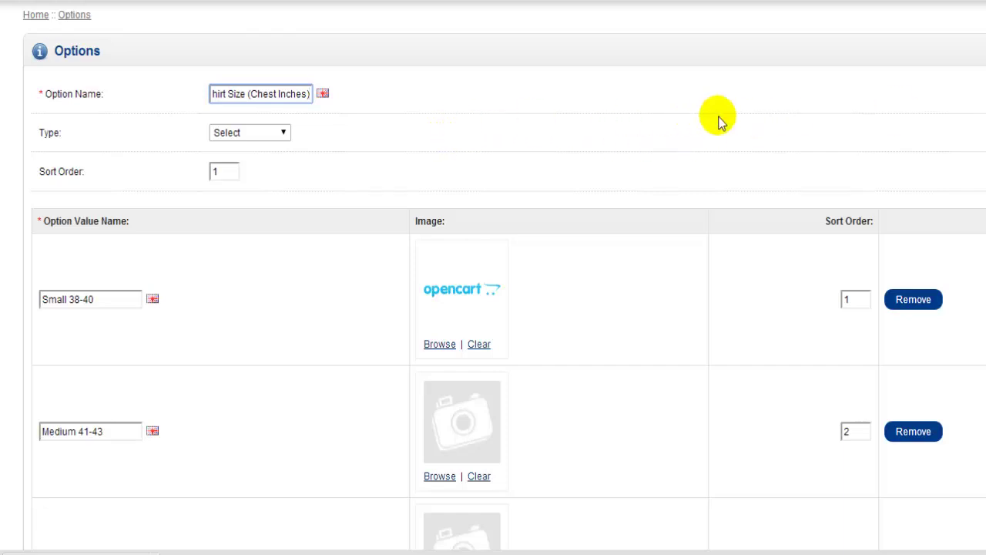
# Review the size option values and save the Mens Short Sleeve T-Shirt Size (Chest Inches) option
pyautogui.scroll(-5, 493, 278)
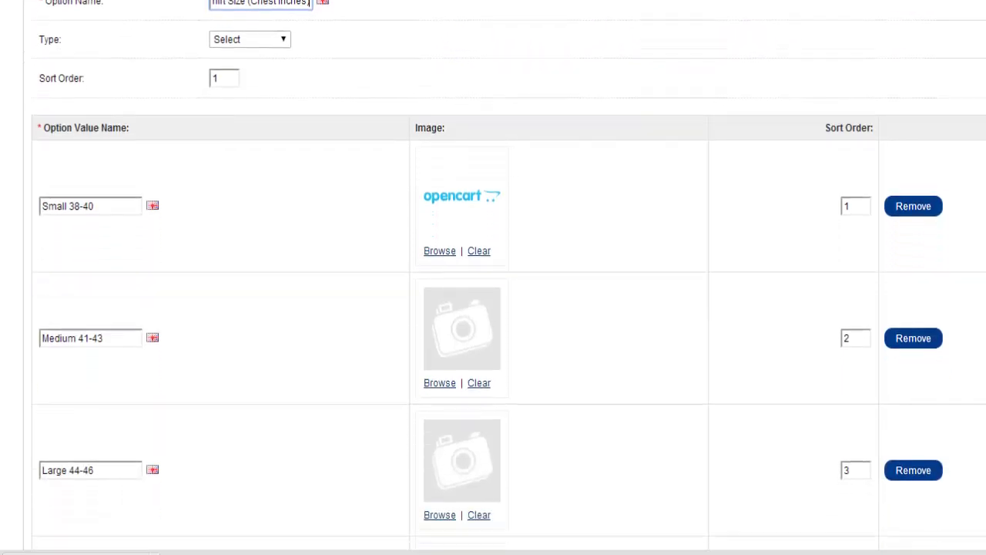
pyautogui.scroll(6, 493, 277)
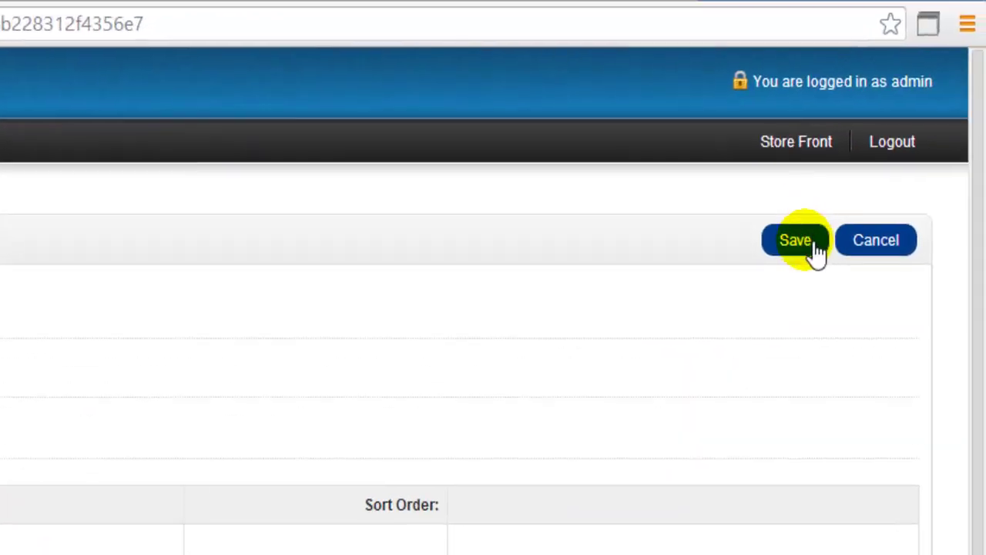
pyautogui.click(813, 245)
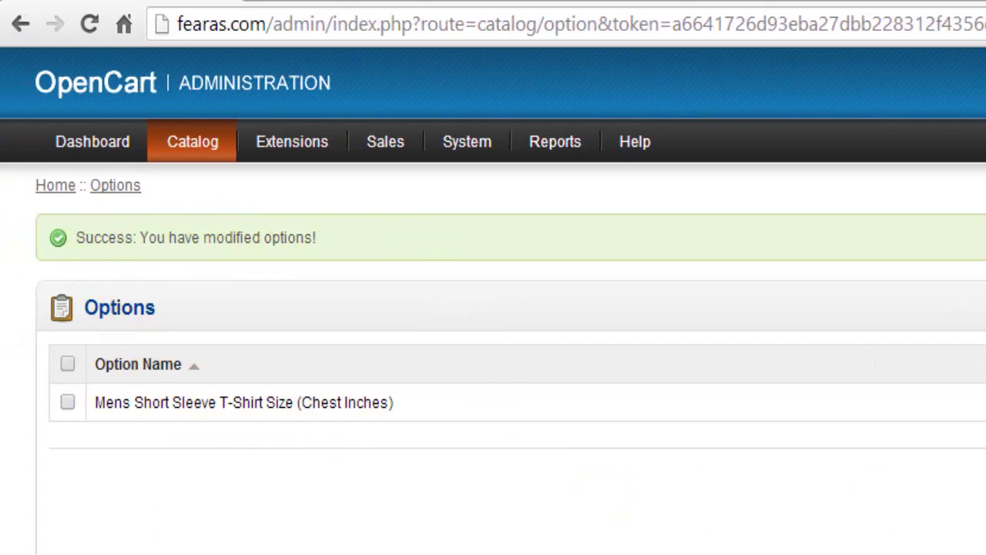
# Insert a new option named Colour with type Radio and sort order 2
pyautogui.click(974, 308)
pyautogui.click(361, 309)
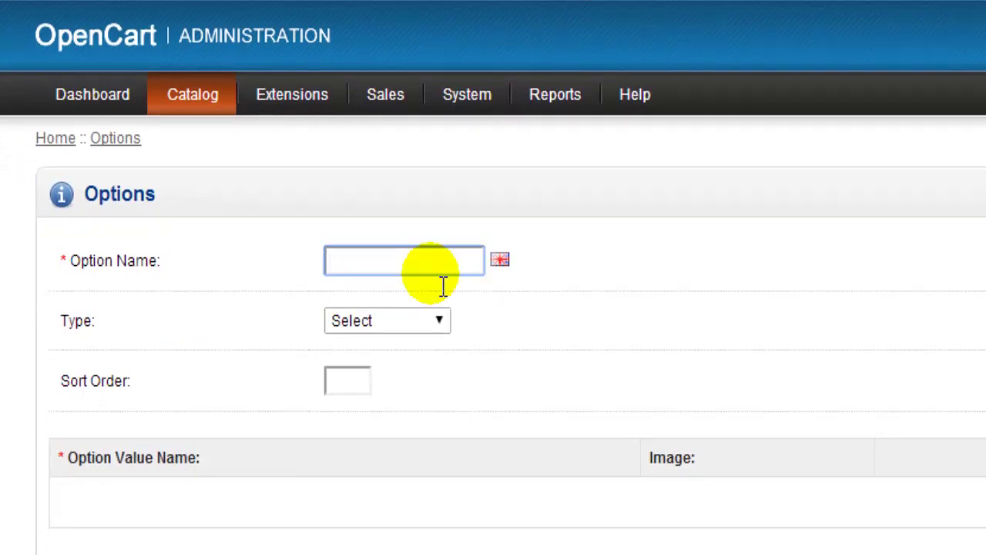
pyautogui.write('Colour')
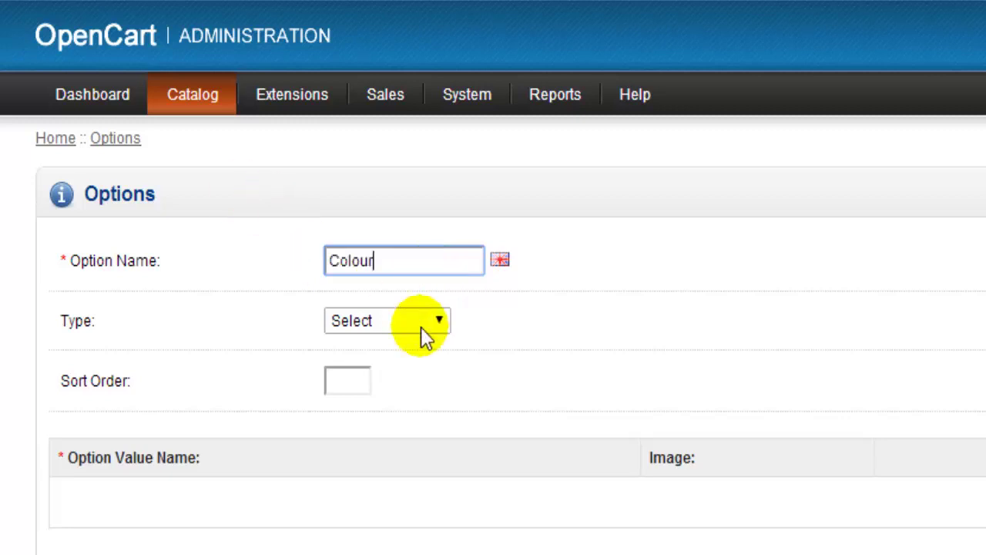
pyautogui.click(435, 330)
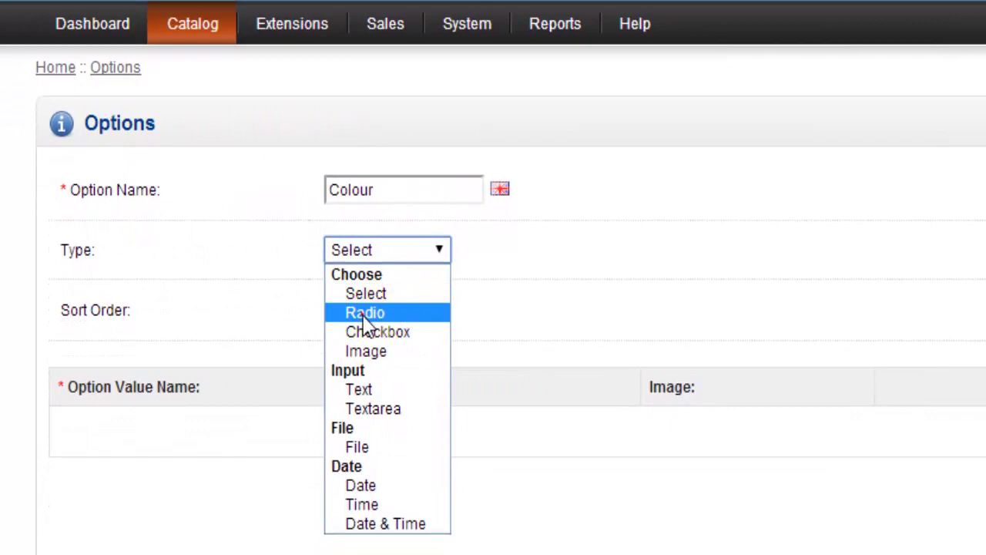
pyautogui.click(365, 313)
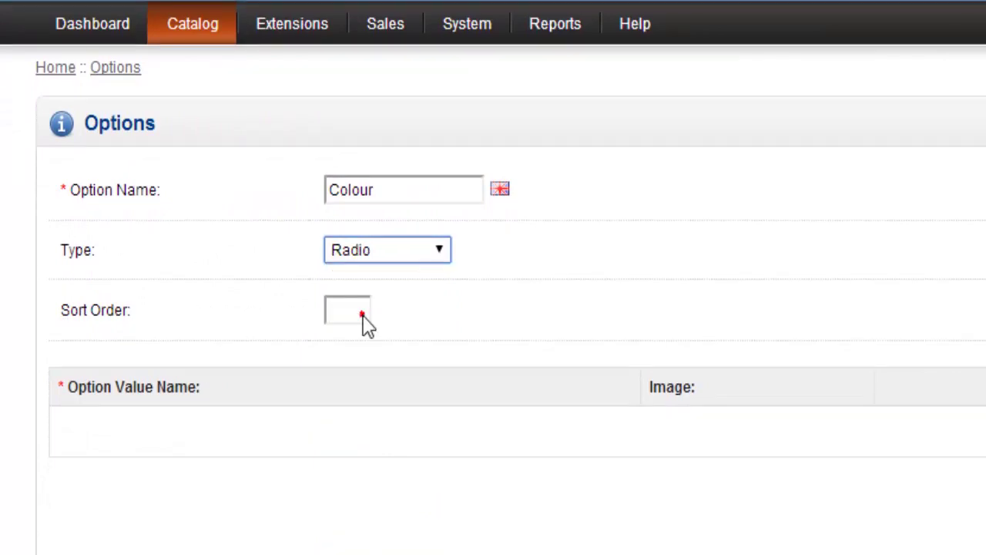
pyautogui.click(351, 311)
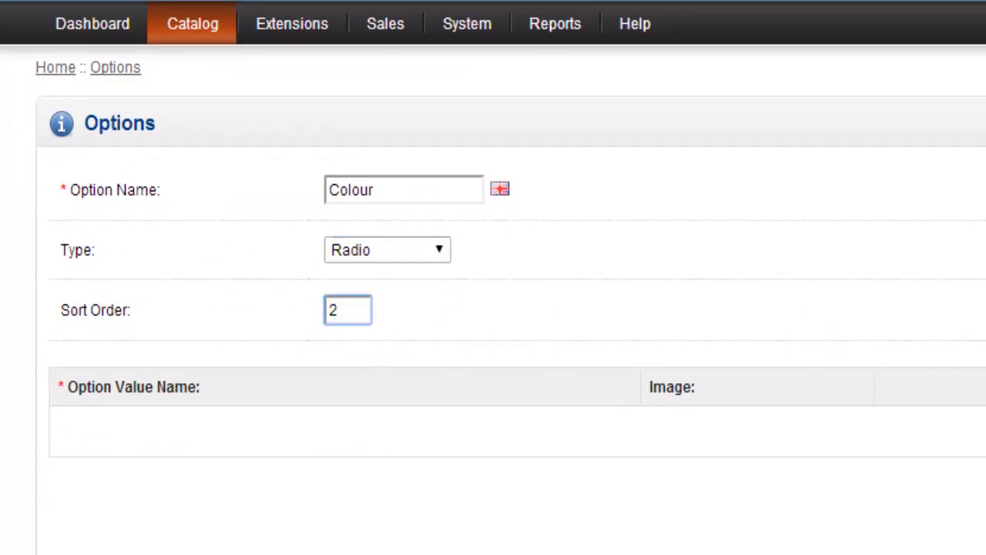
# Add an option value named Black to the Colour option
pyautogui.click(985, 431)
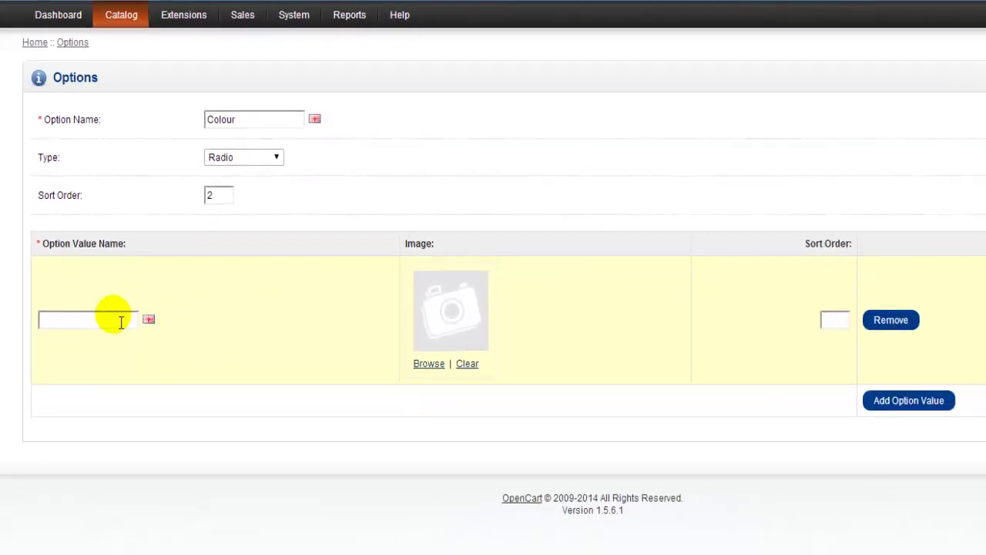
pyautogui.click(121, 322)
pyautogui.write('Black')
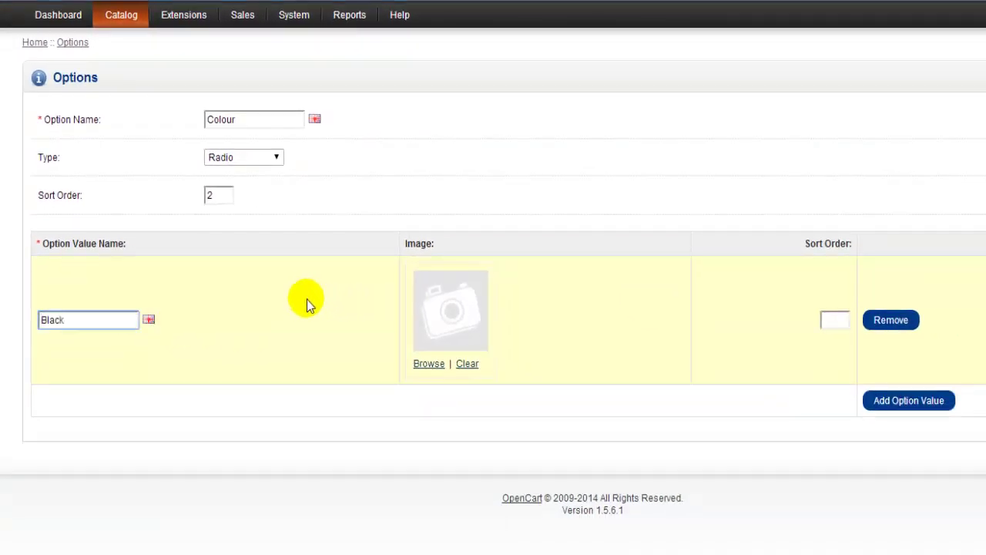
# Browse for the Black value's image and create a folder named T-shirts inside the image folder
pyautogui.click(422, 365)
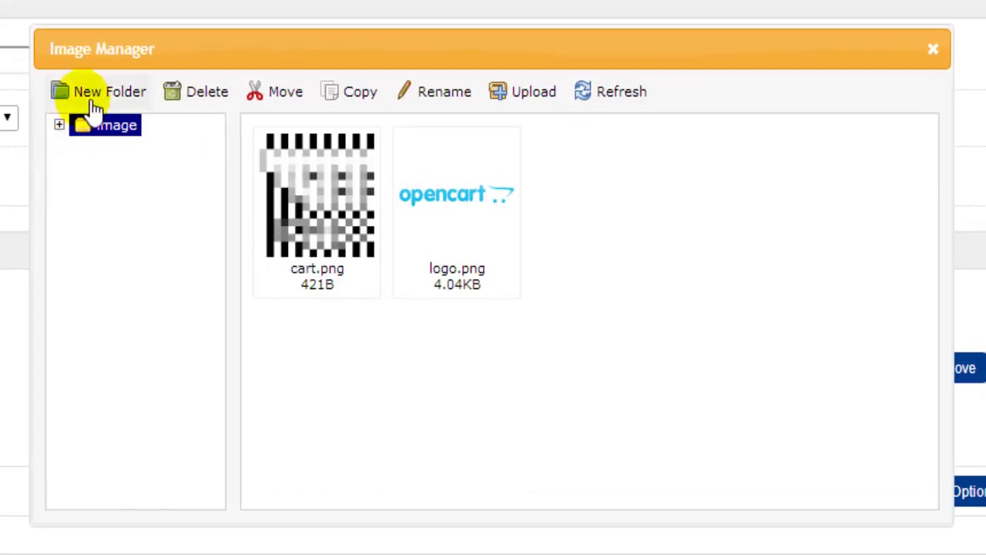
pyautogui.click(59, 125)
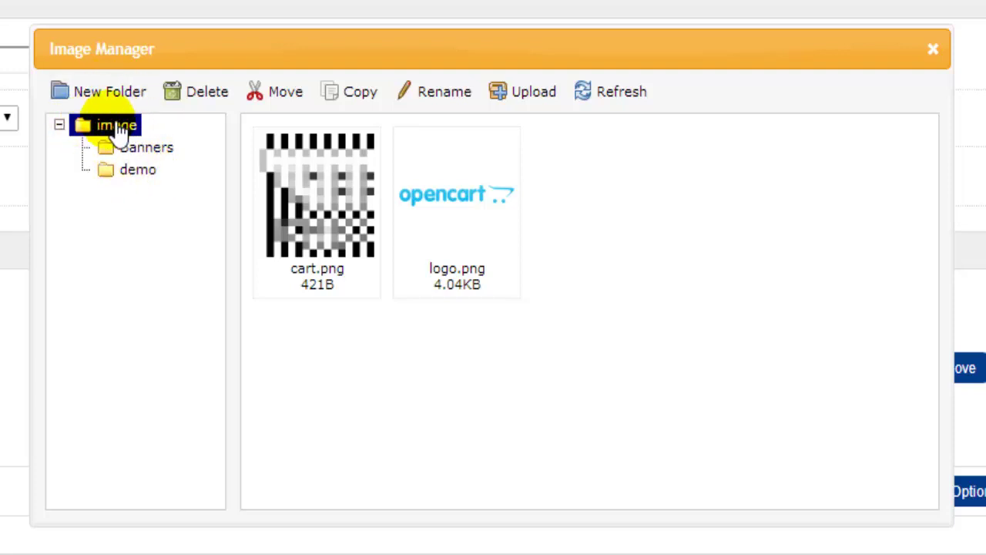
pyautogui.click(104, 91)
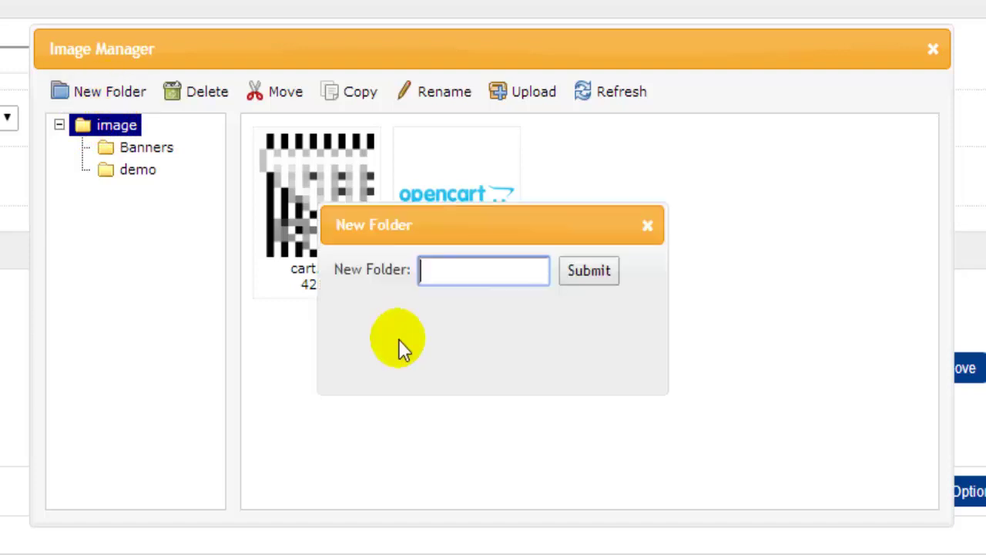
pyautogui.write('T-shirts')
pyautogui.click(592, 275)
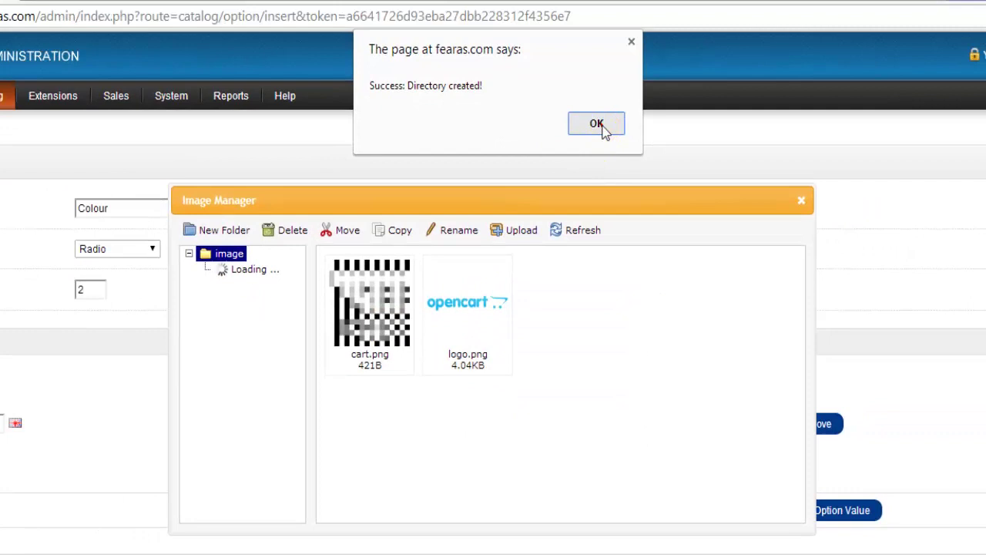
pyautogui.click(594, 123)
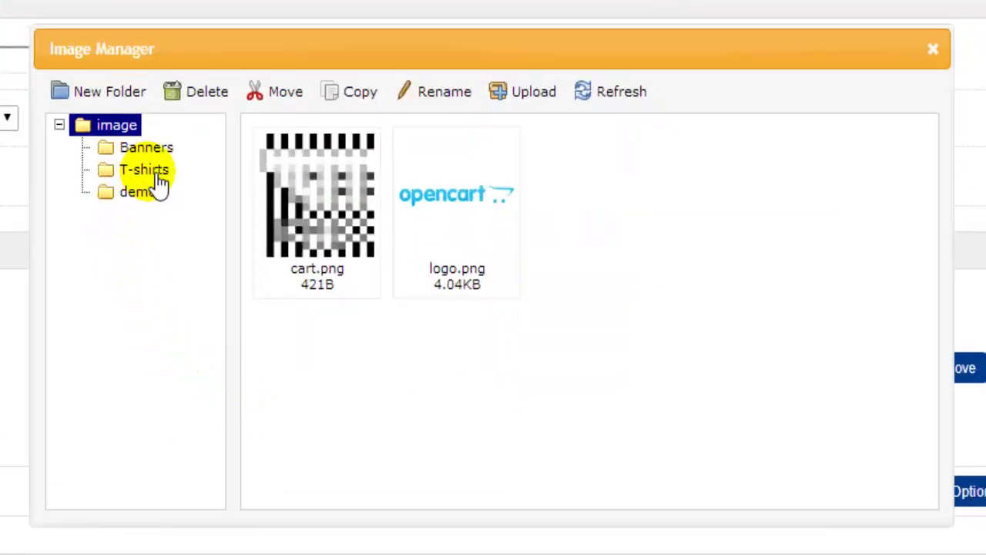
# Upload TShirt_Black into the T-shirts folder, assign it as the Black value's image, and set that value's sort order to 1
pyautogui.click(158, 181)
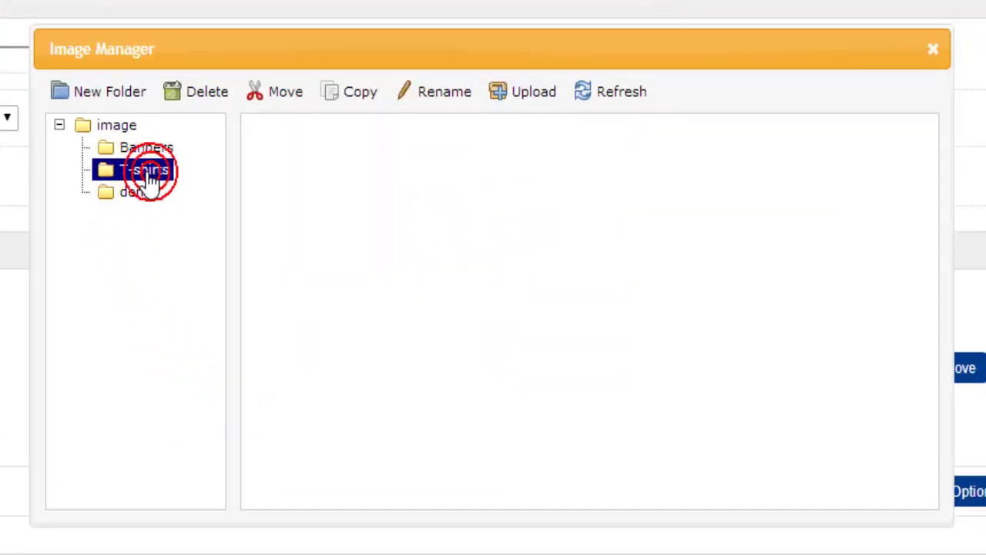
pyautogui.click(509, 106)
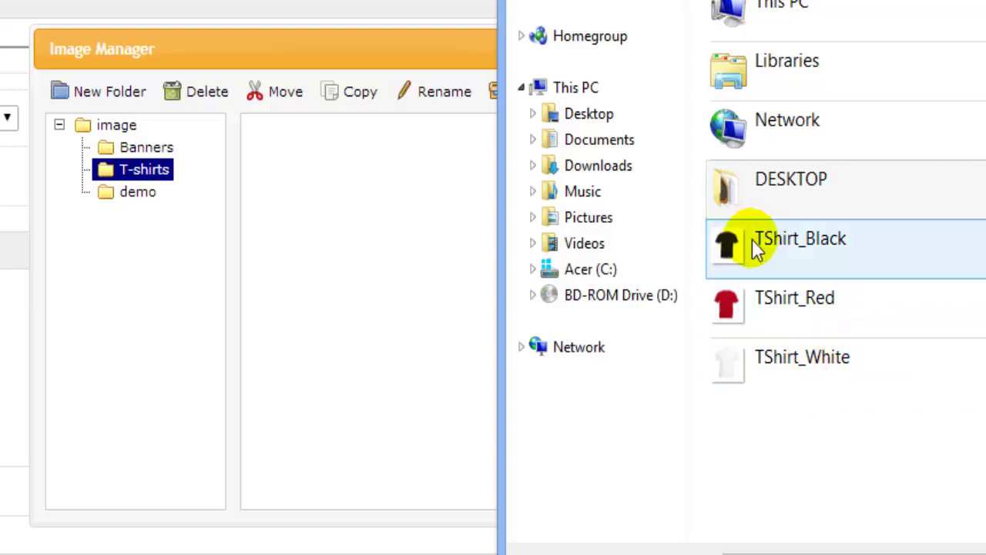
pyautogui.doubleClick(798, 243)
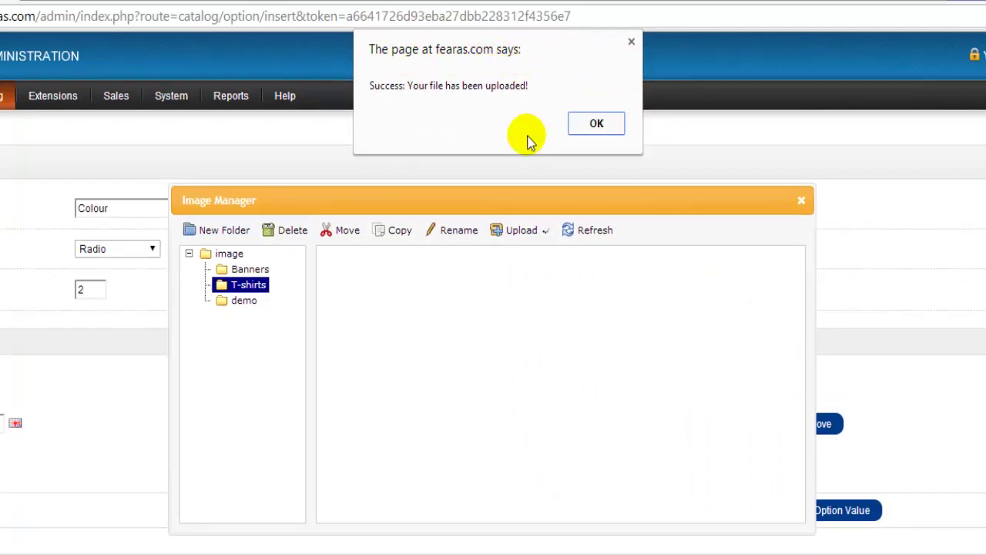
pyautogui.click(594, 124)
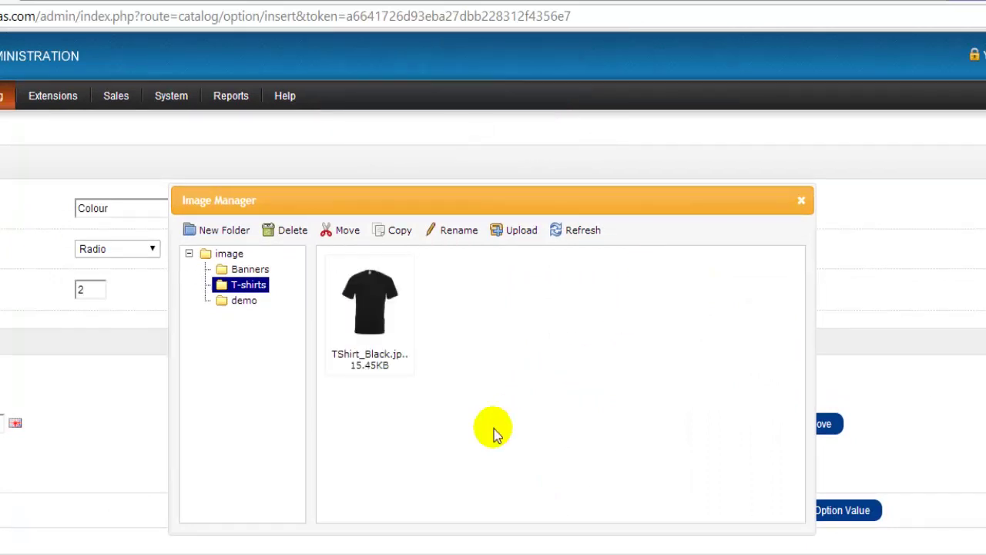
pyautogui.doubleClick(370, 308)
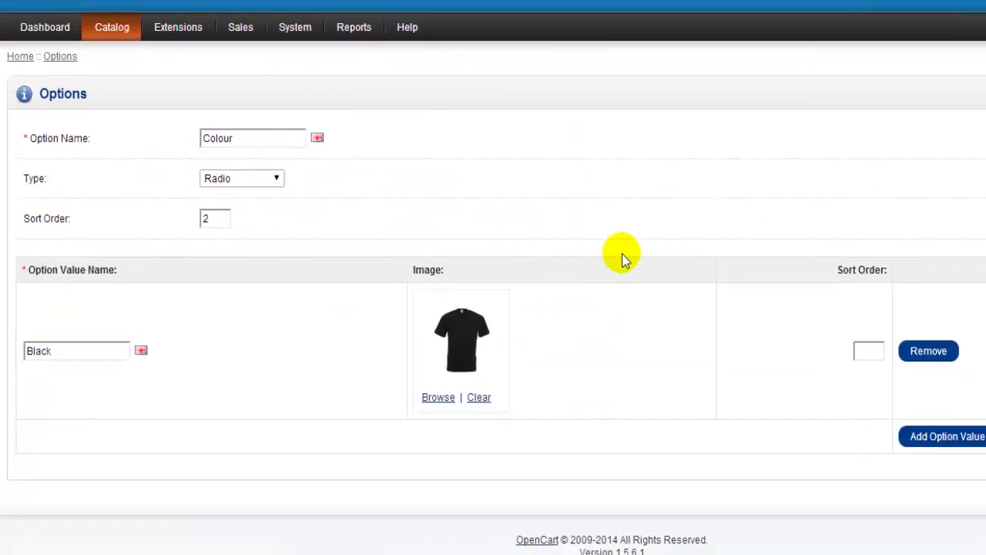
pyautogui.click(871, 353)
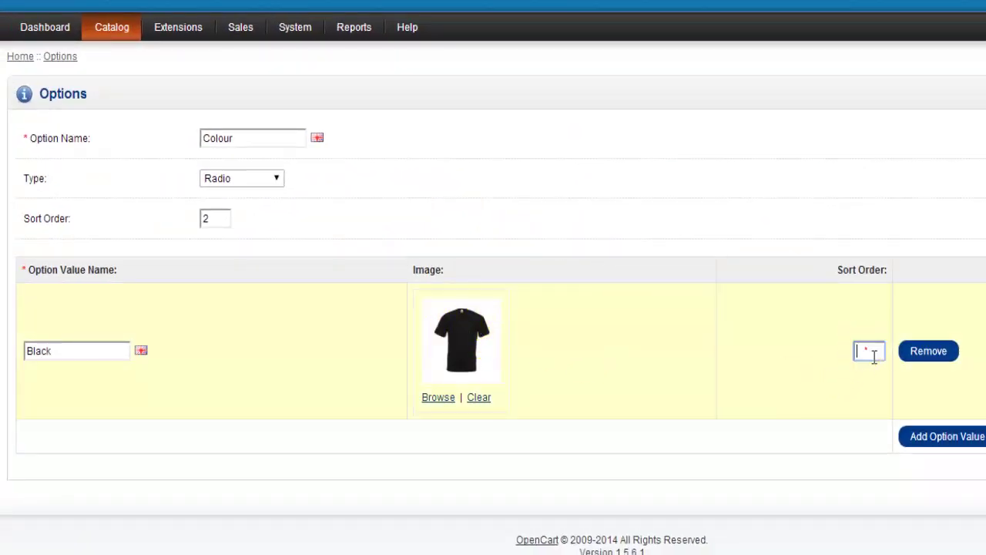
pyautogui.write('1')
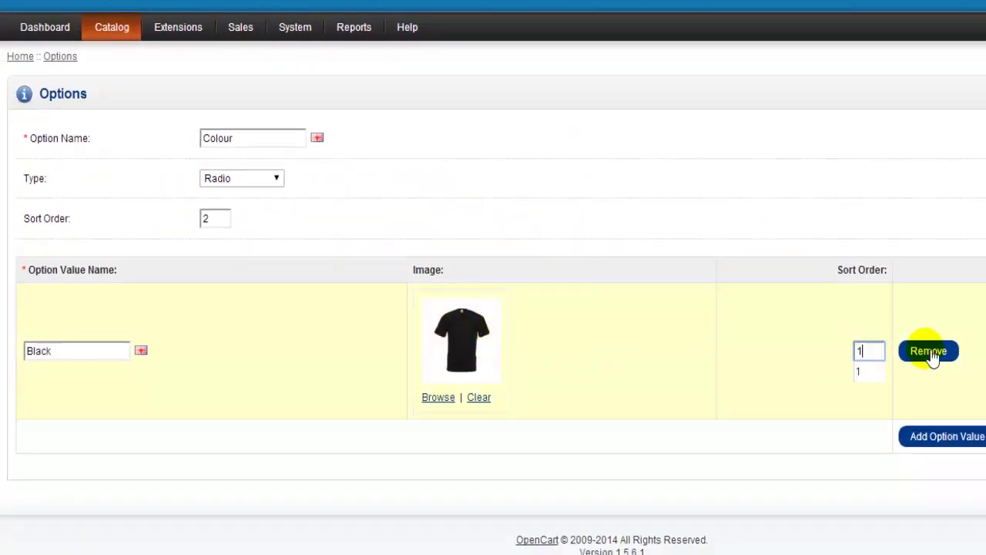
# Add Red and White option values with their T-shirt images and sort orders 2 and 3, and save the Colour option
pyautogui.click(955, 437)
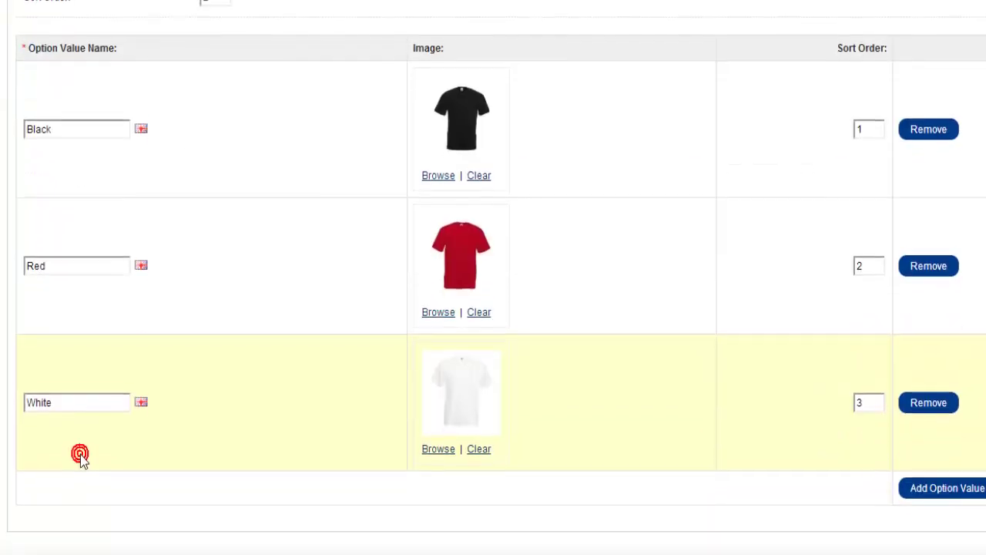
pyautogui.scroll(-1, 76, 416)
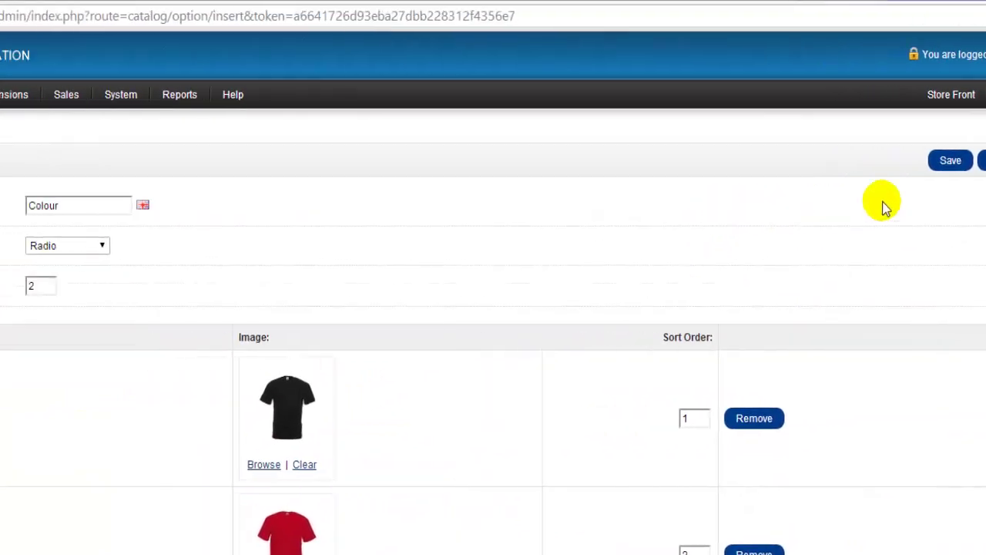
pyautogui.click(962, 104)
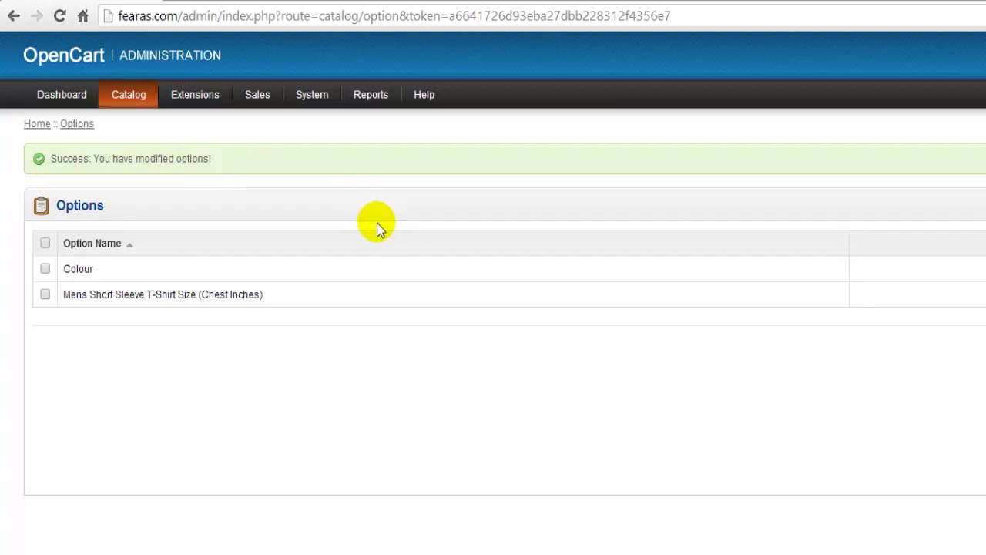
# Start inserting a new product and assign the Colour option to it
pyautogui.click(131, 98)
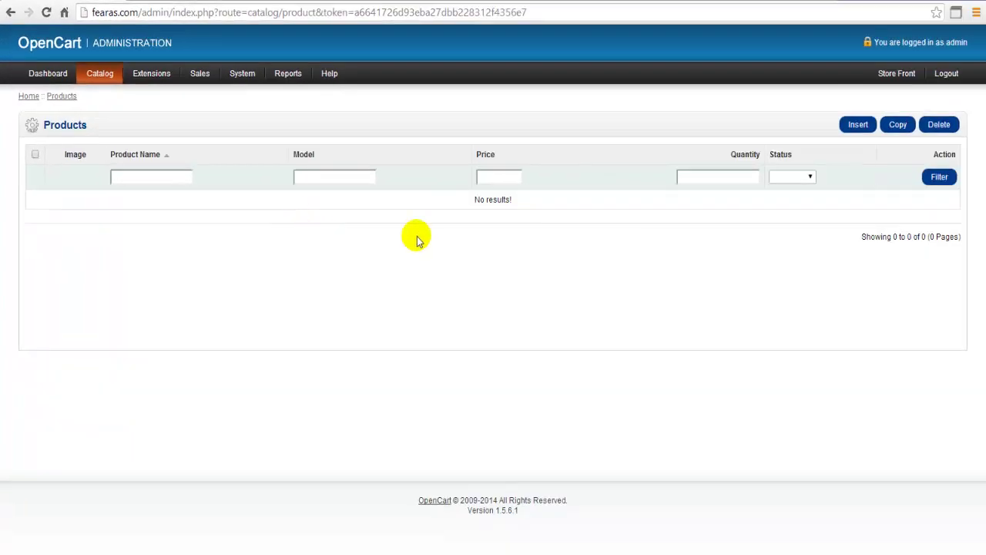
pyautogui.click(859, 126)
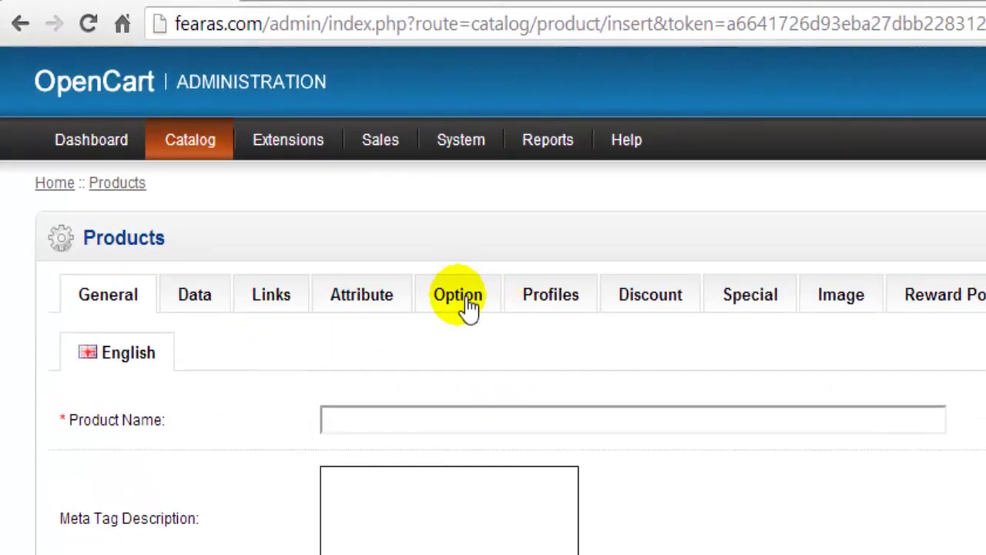
pyautogui.click(466, 308)
pyautogui.click(131, 320)
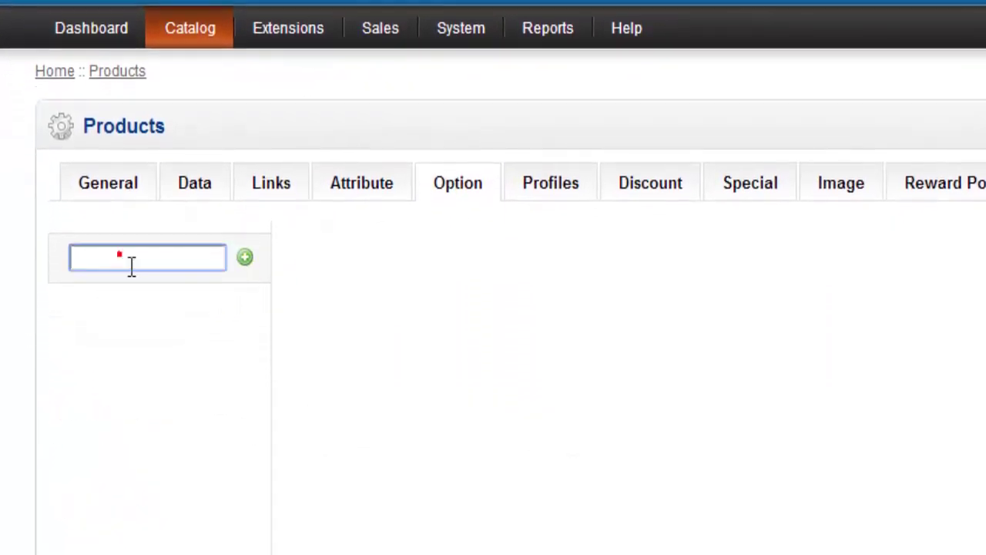
pyautogui.write('c')
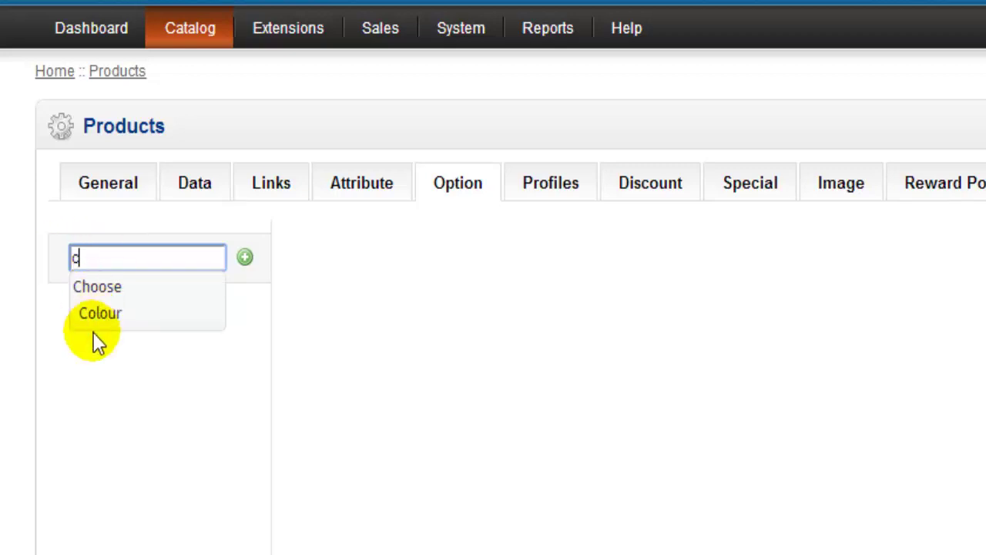
pyautogui.click(110, 317)
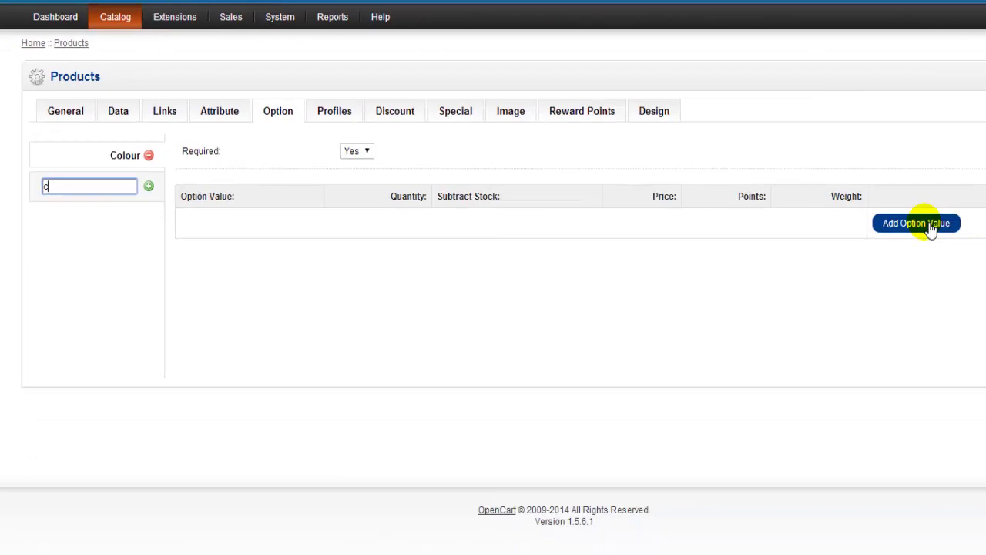
# Add a Black value to the product's Colour option with quantity 10 and Subtract Stock set to No
pyautogui.click(930, 225)
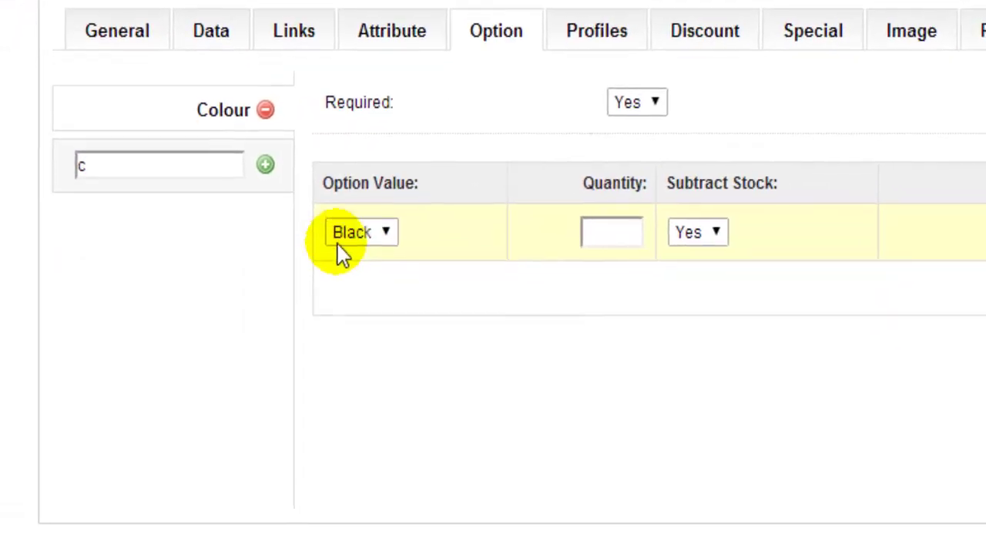
pyautogui.click(386, 232)
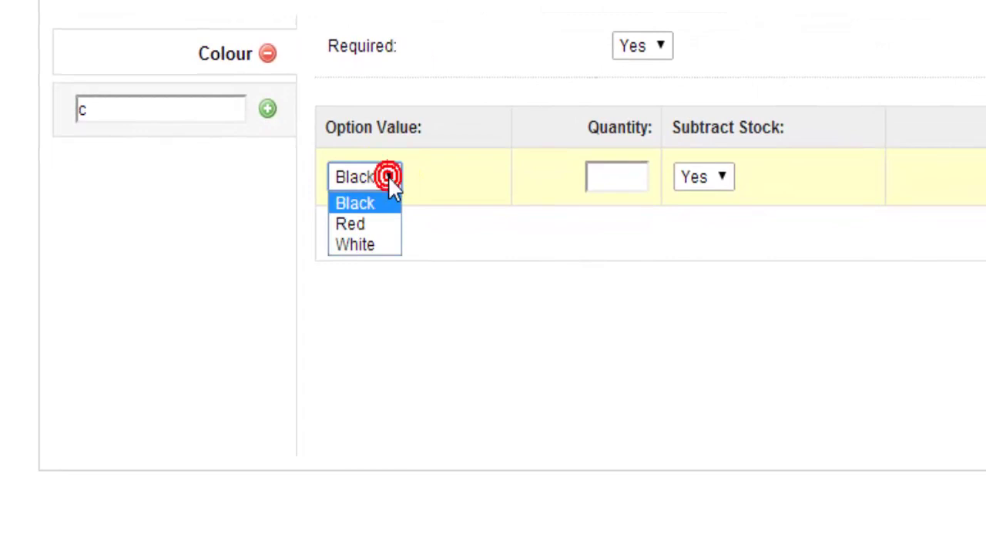
pyautogui.click(631, 177)
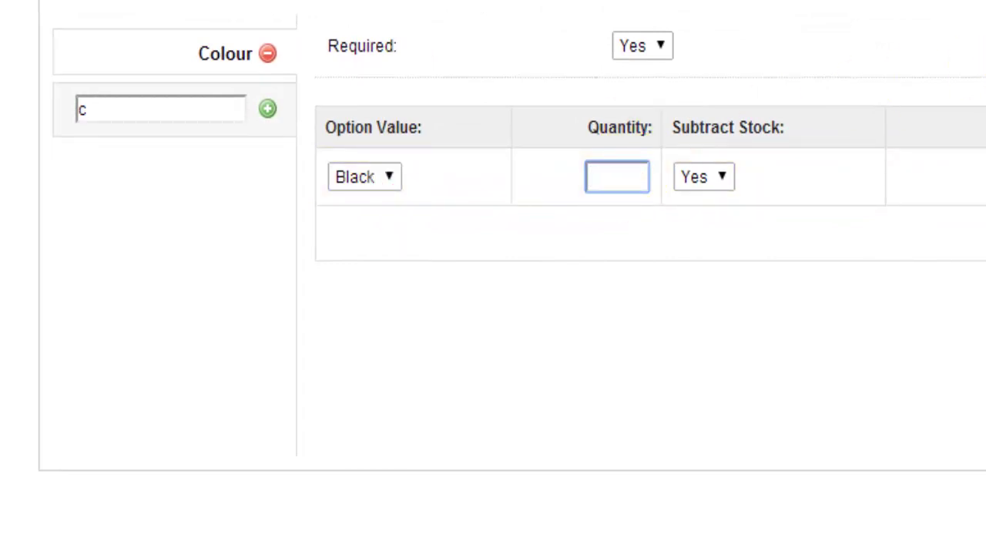
pyautogui.write('10')
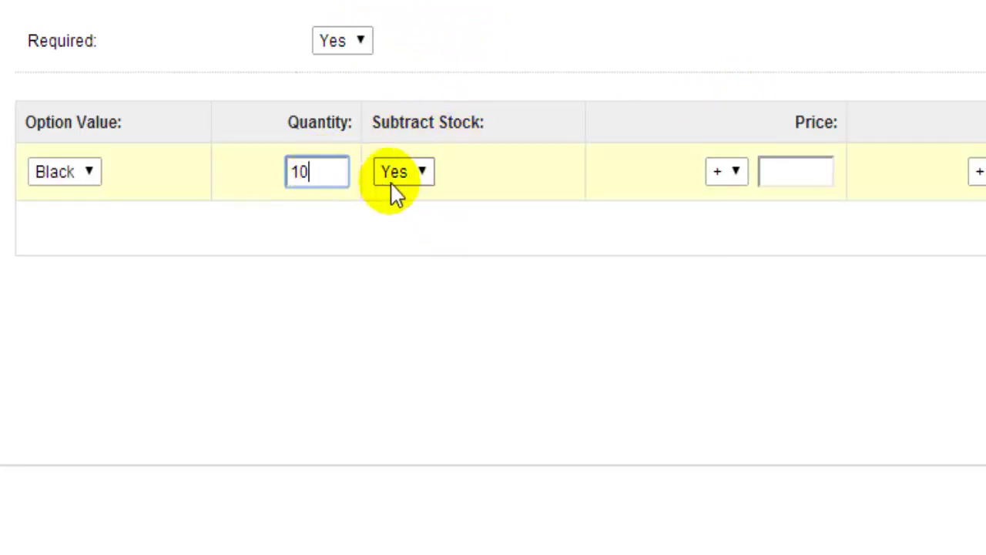
pyautogui.click(424, 172)
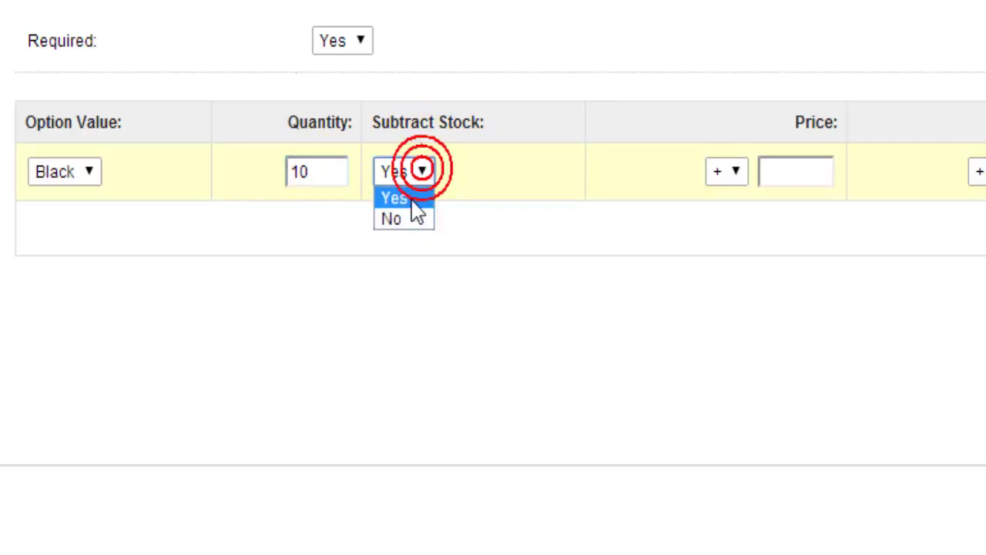
pyautogui.click(395, 218)
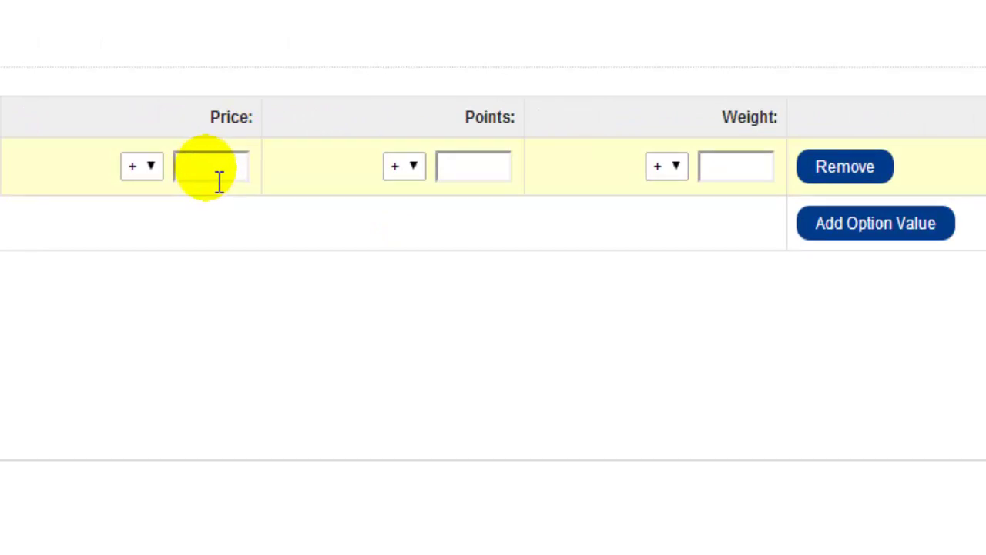
# Set the Black value's price adjustment to +1.00
pyautogui.click(156, 167)
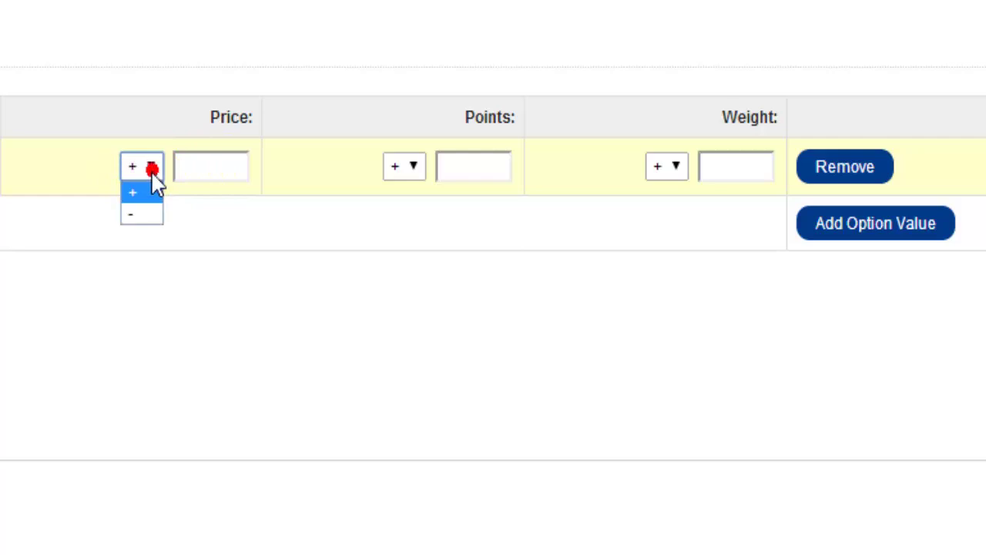
pyautogui.click(131, 219)
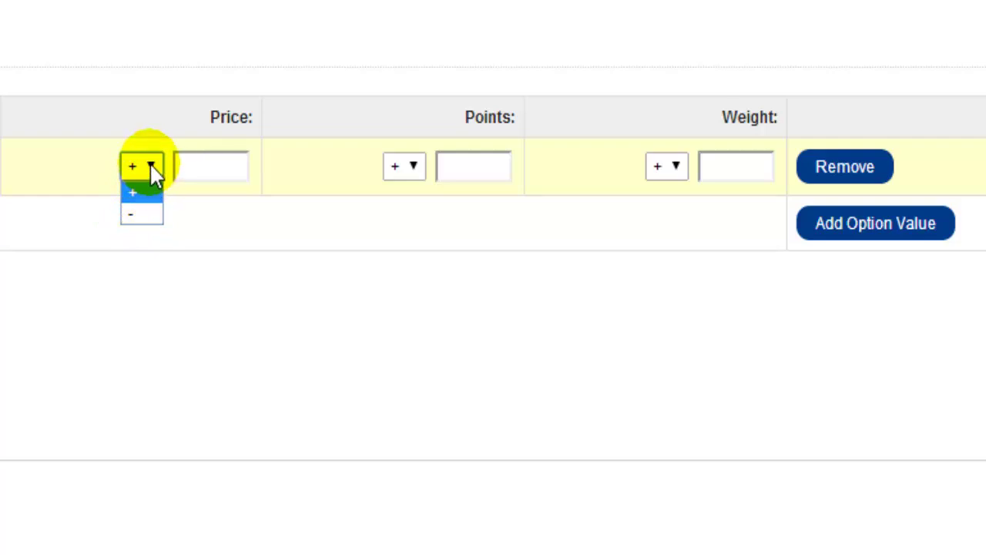
pyautogui.click(204, 165)
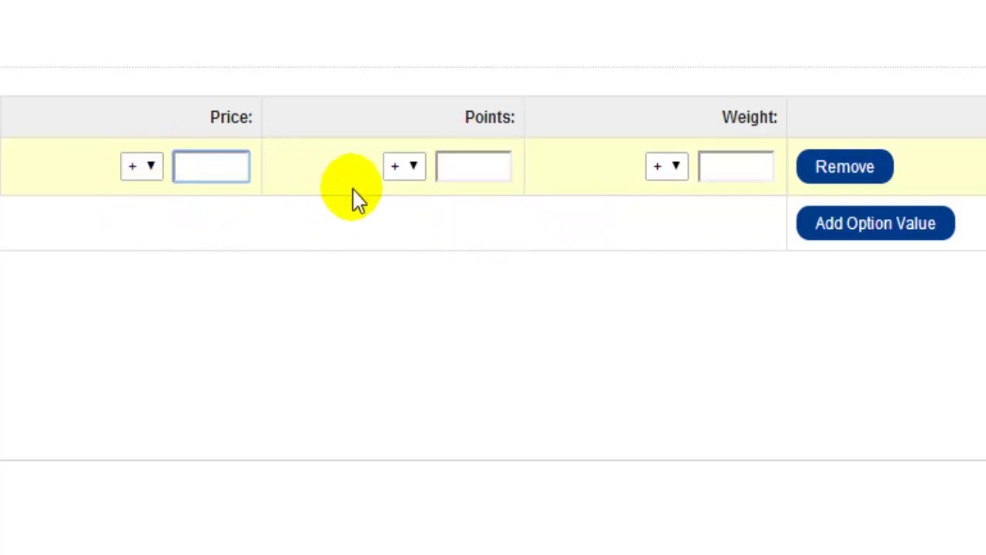
pyautogui.write('1.00')
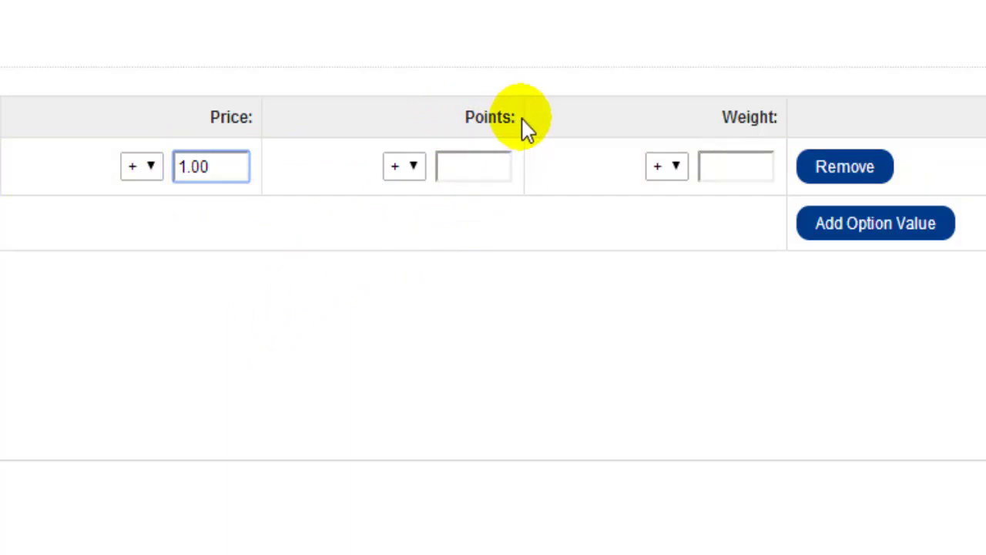
pyautogui.click(414, 171)
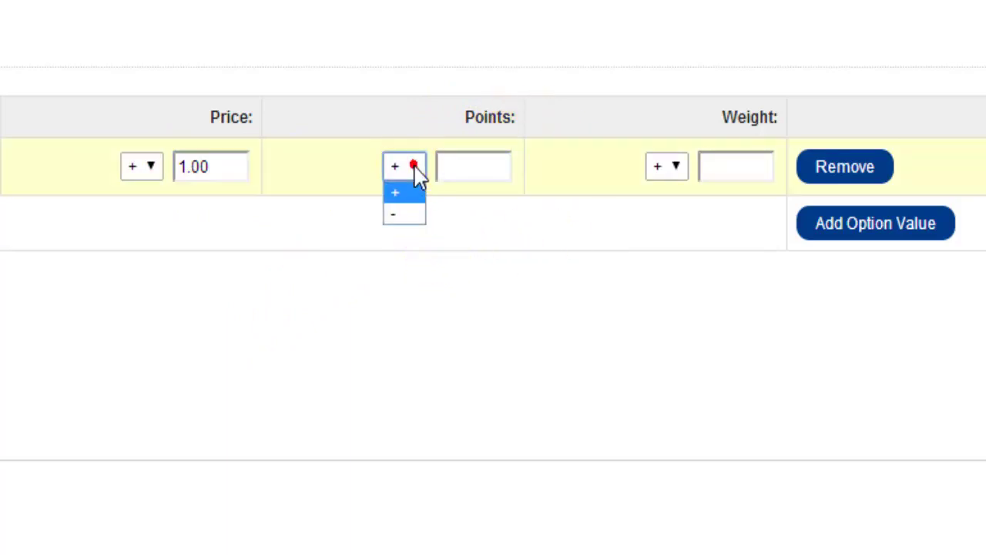
pyautogui.click(417, 171)
pyautogui.click(485, 174)
pyautogui.click(228, 178)
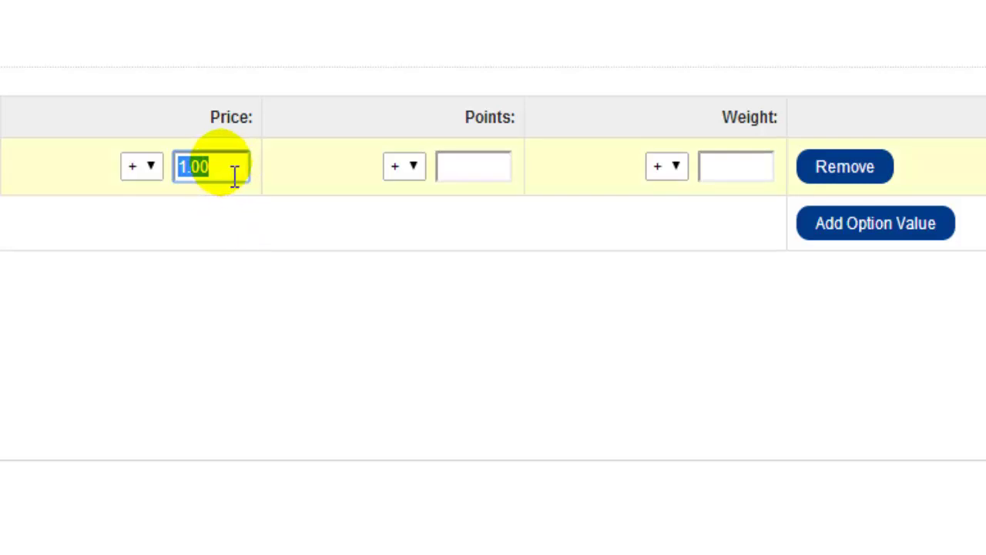
pyautogui.click(484, 178)
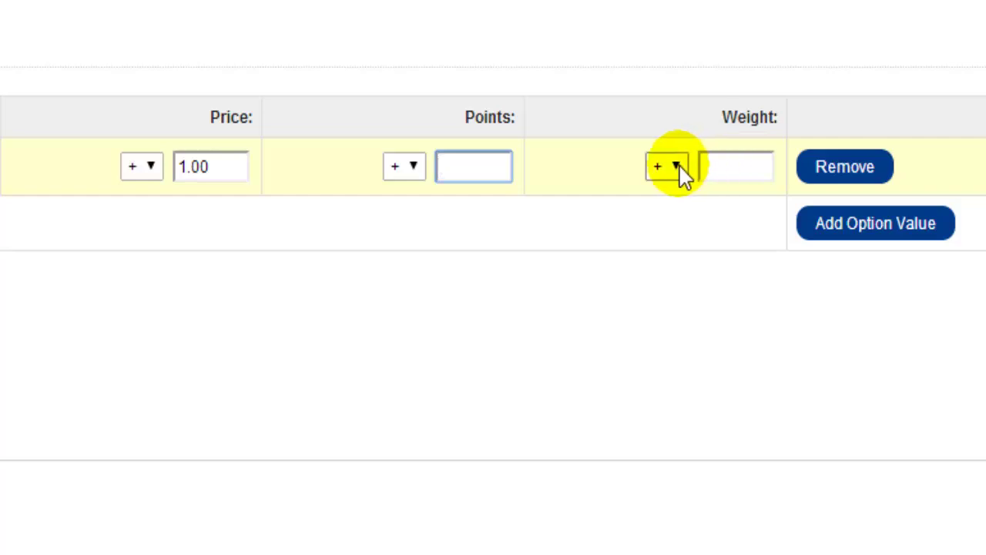
pyautogui.click(767, 177)
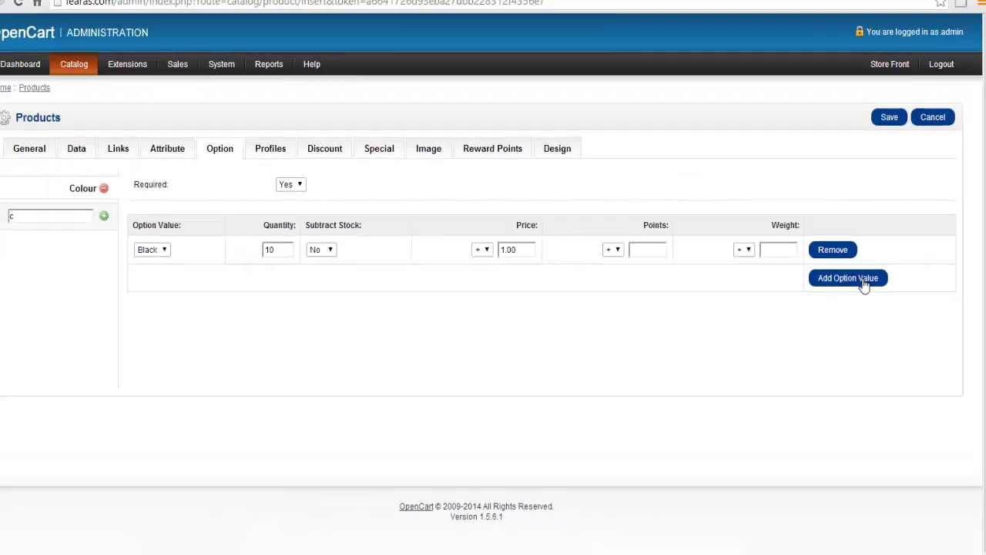
# Add a Red value to the product's Colour option with quantity 5 and Subtract Stock set to Yes
pyautogui.click(885, 252)
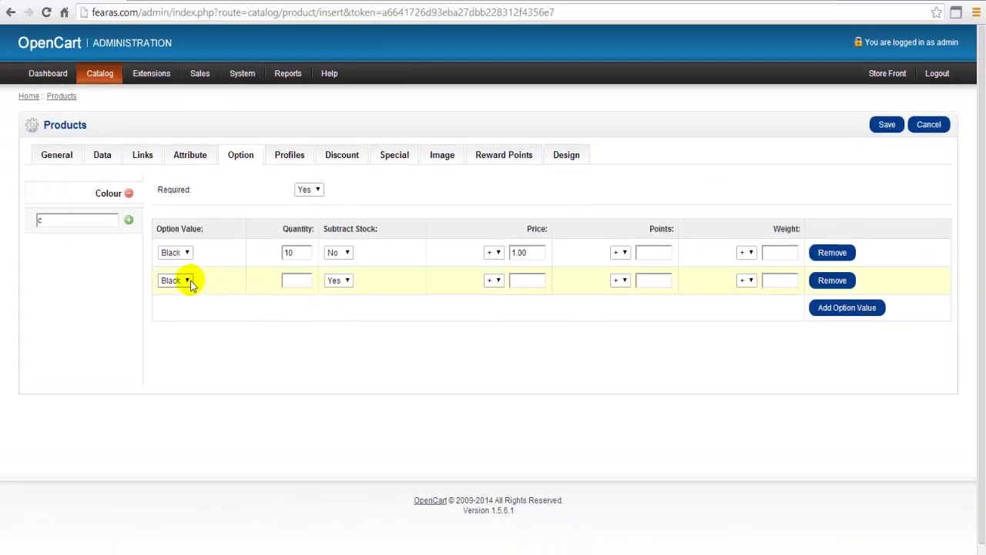
pyautogui.click(294, 280)
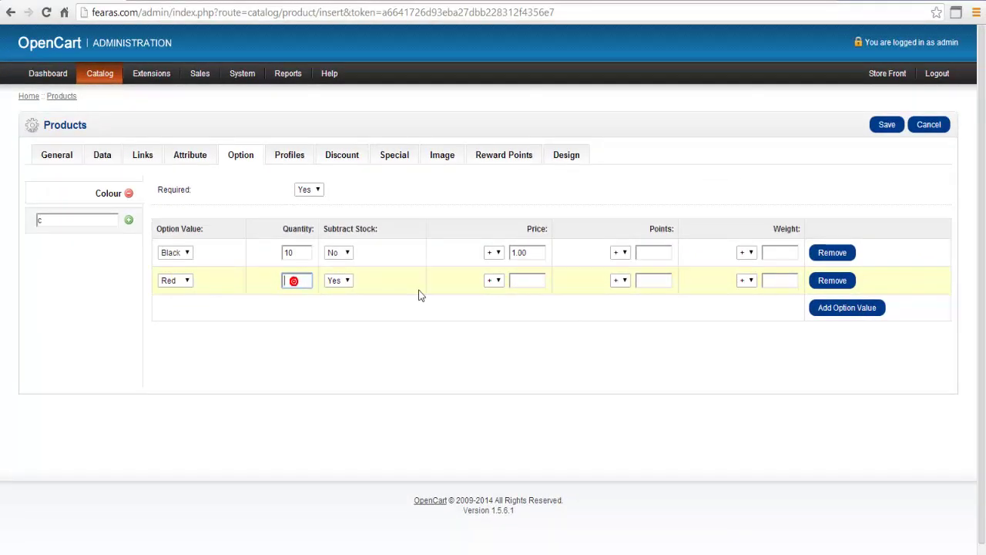
pyautogui.write('5')
pyautogui.click(339, 281)
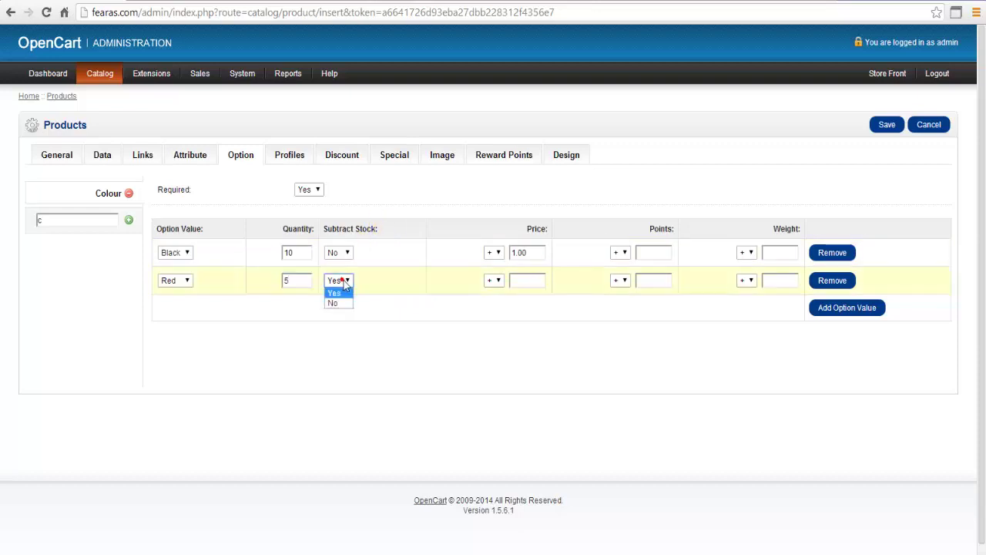
pyautogui.click(343, 282)
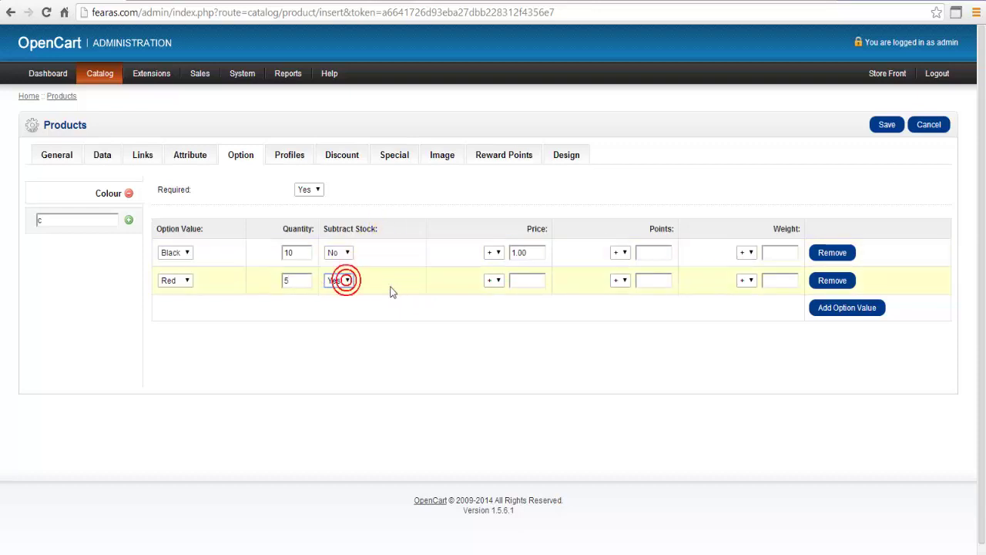